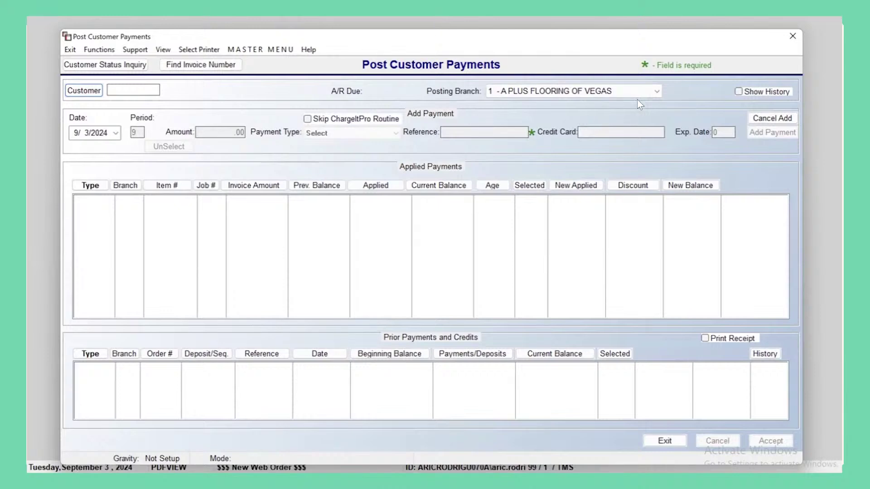
click(648, 93)
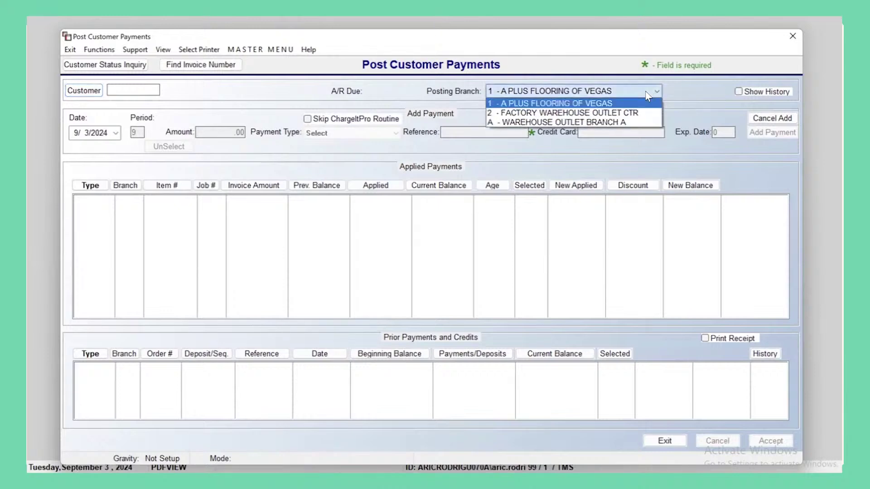
click(648, 94)
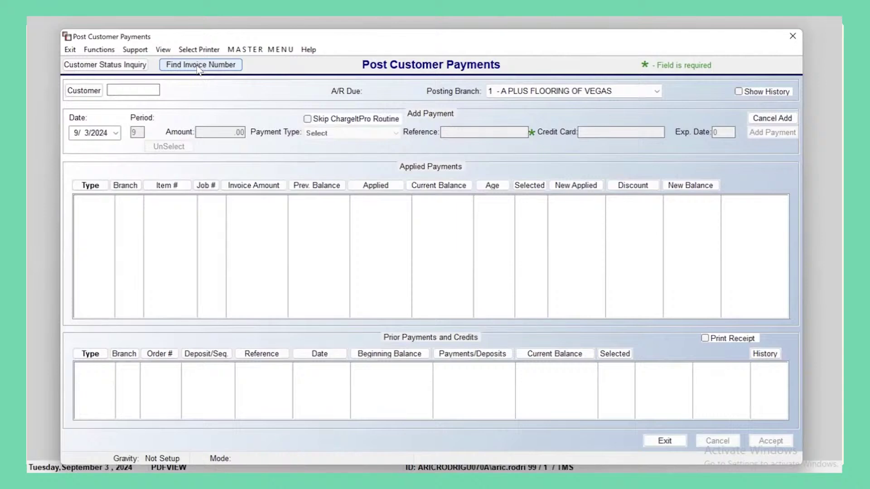
click(99, 49)
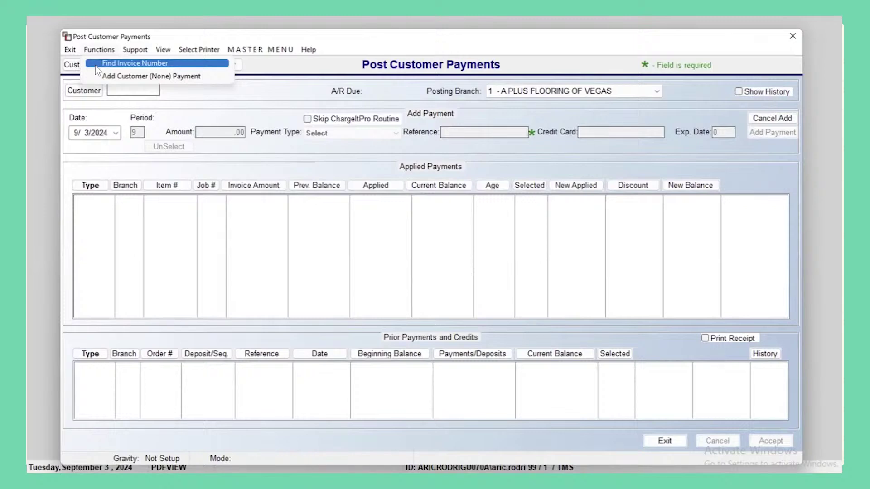
click(267, 62)
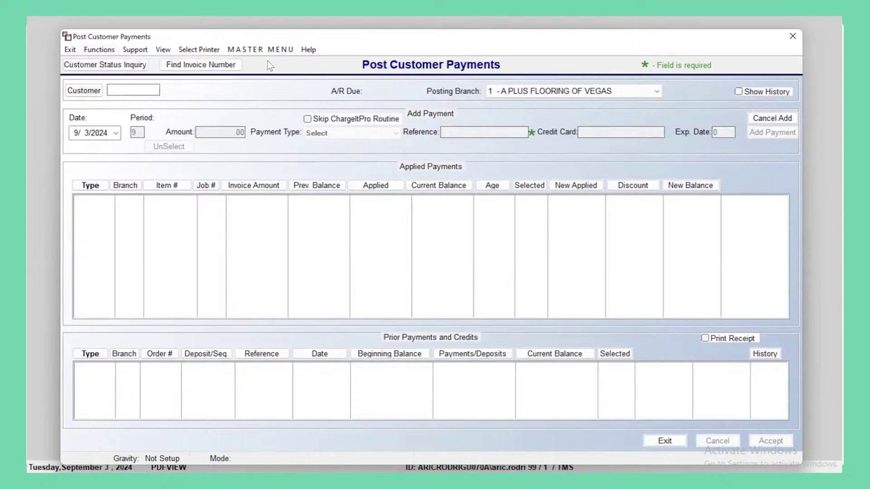
Open the invoice number lookup and close it without entering a number
click(231, 67)
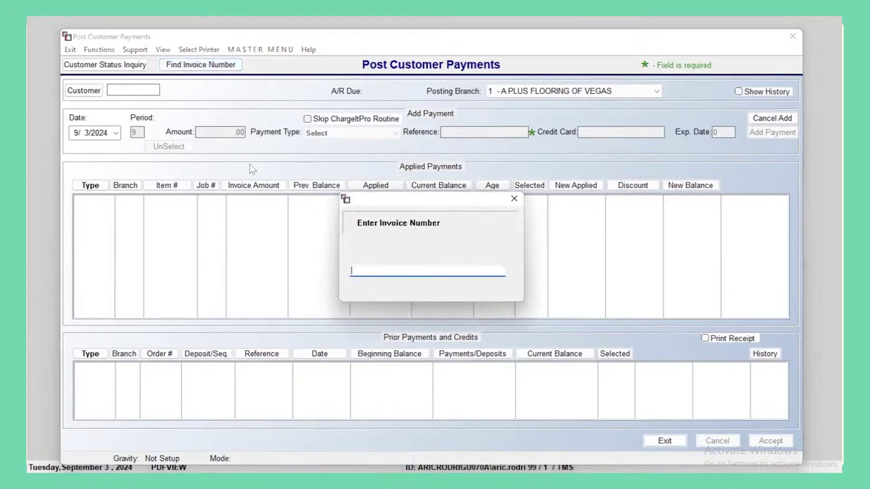
click(425, 268)
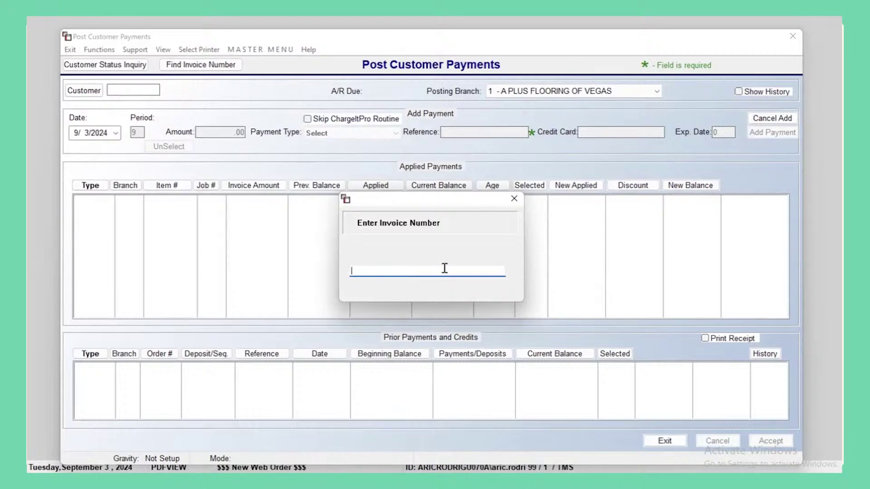
click(516, 201)
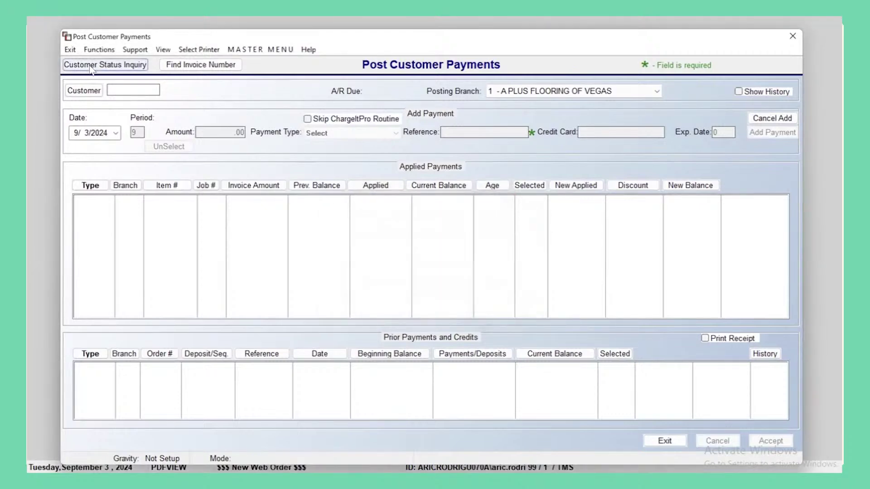
Start a Customer (None) payment and enter the comment VENDOR REBATE AUGUST 2024
click(102, 48)
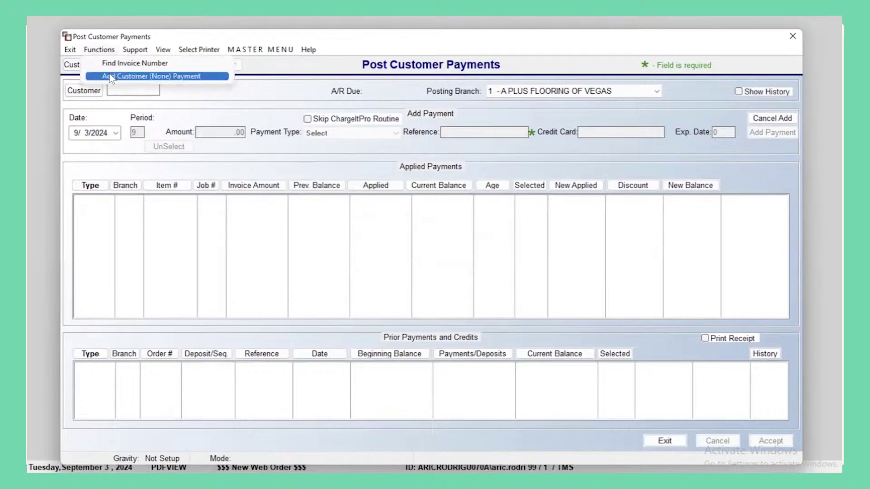
click(187, 77)
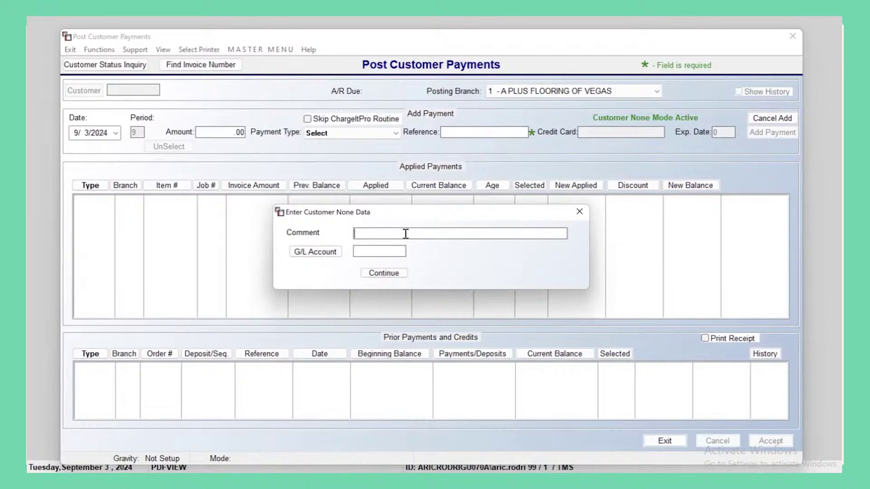
text(VEND)
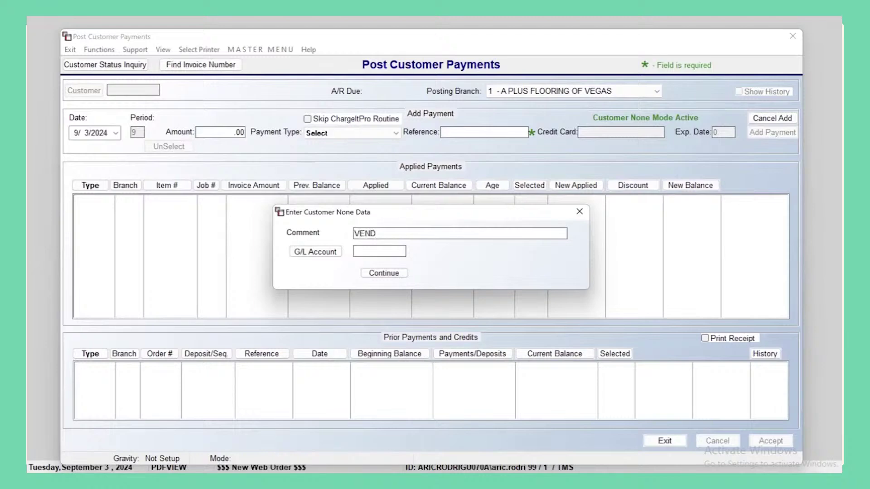
text(OR REBATE)
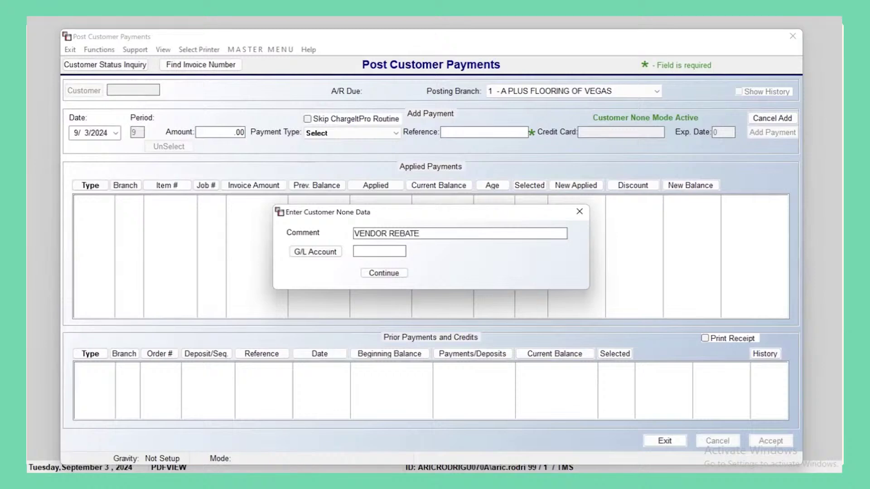
text( AUGUST 2024)
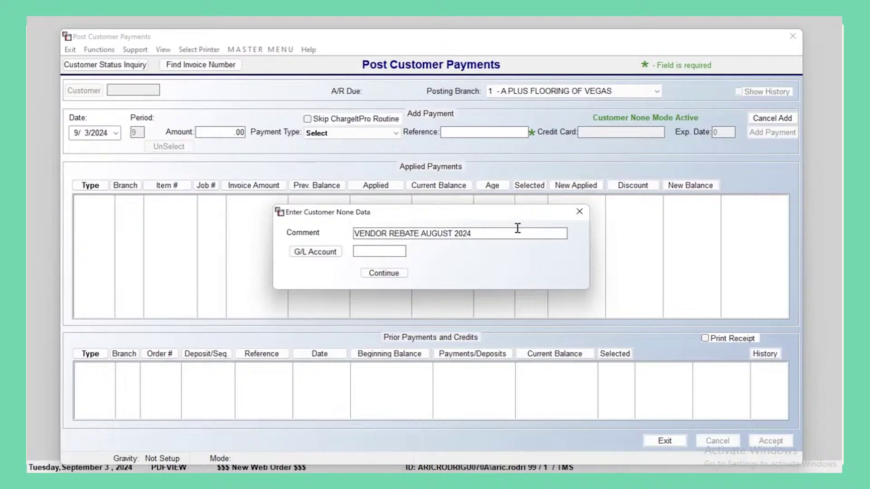
Assign G/L account 4950 VENDOR REBATES to the non-customer payment and continue to the payment entry
click(368, 251)
text(4950)
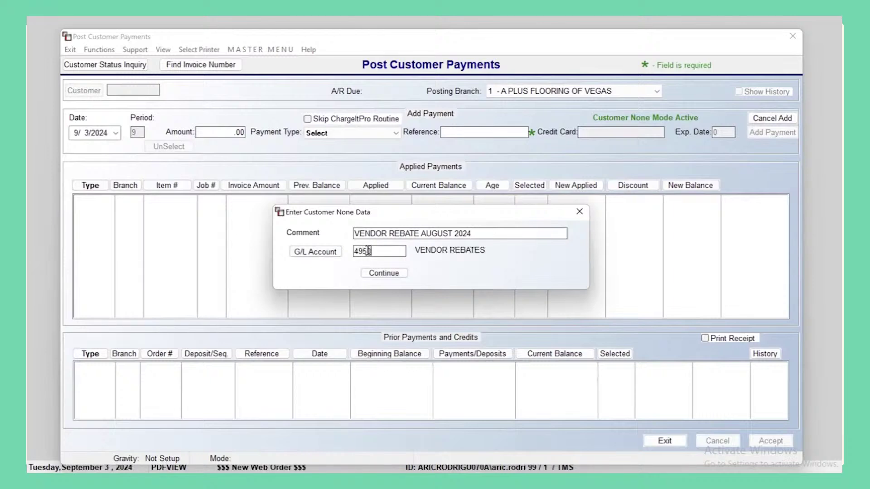
click(316, 252)
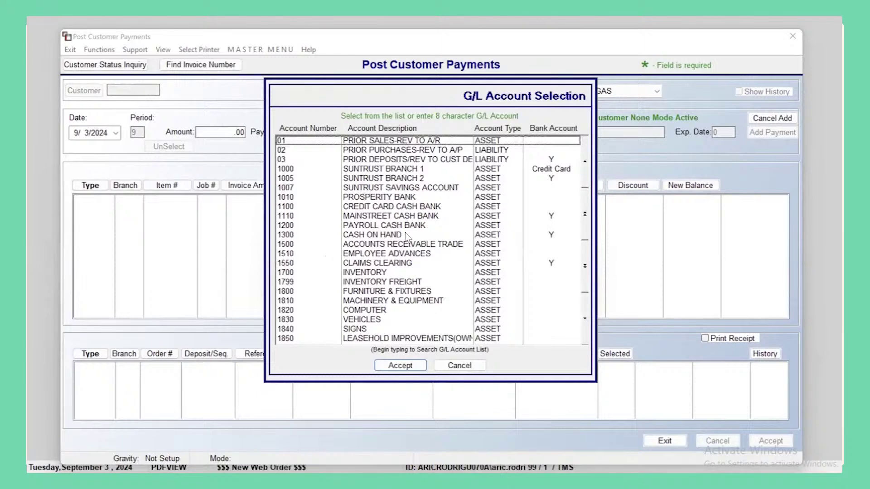
text(4950)
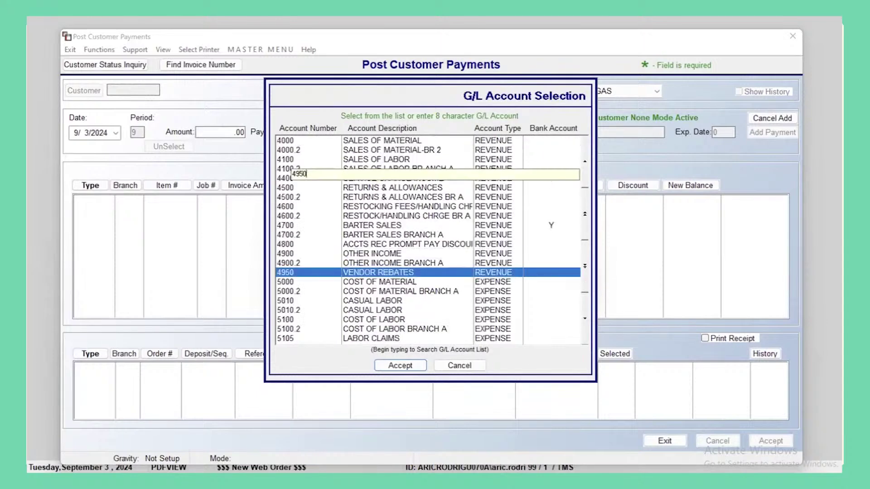
key(Return)
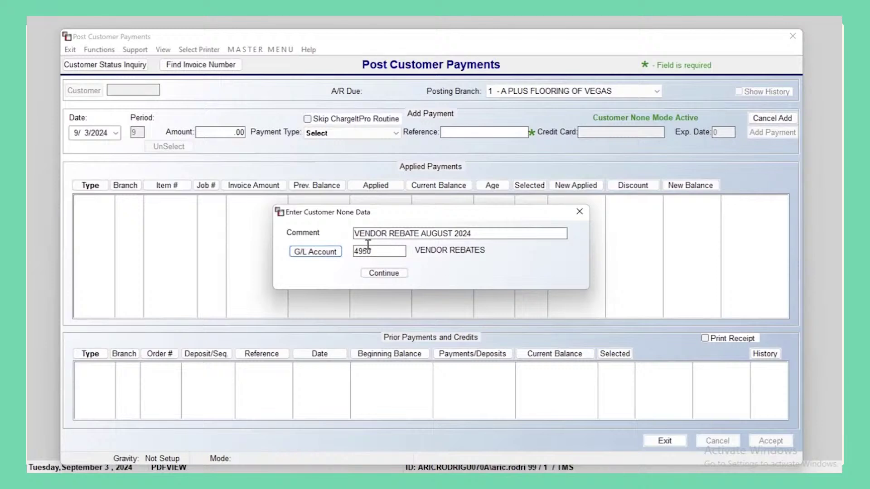
click(394, 274)
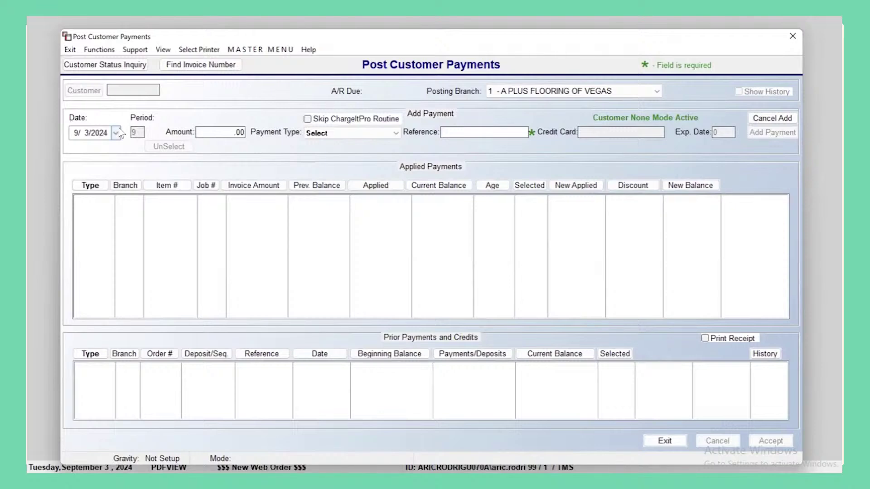
Set the rebate payment's amount to 500.00 and its payment type to CHK - CHECK MAINSTR
click(220, 132)
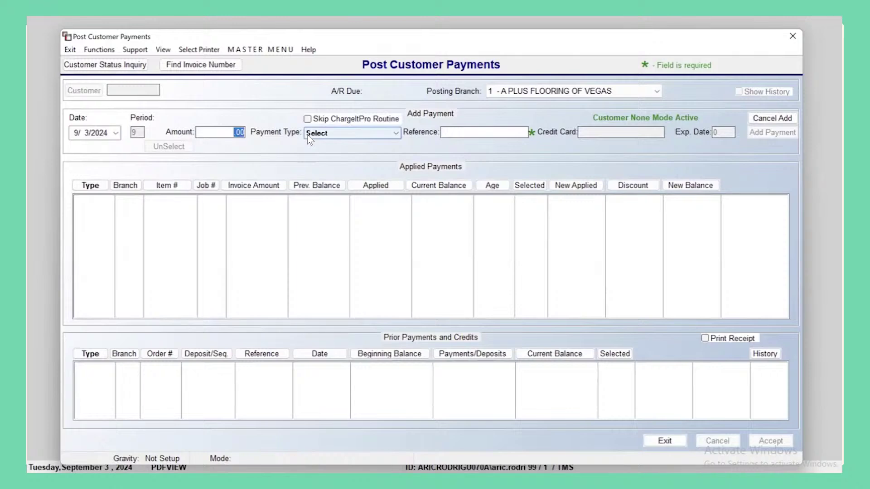
text(500)
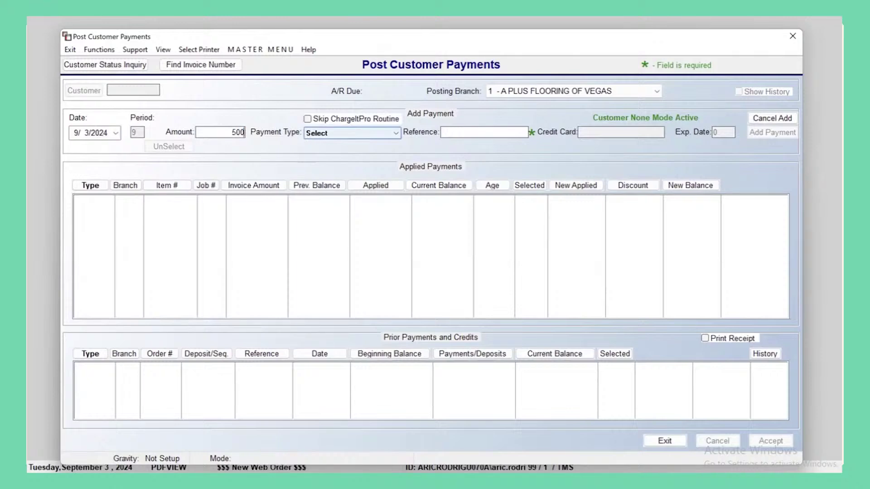
click(396, 133)
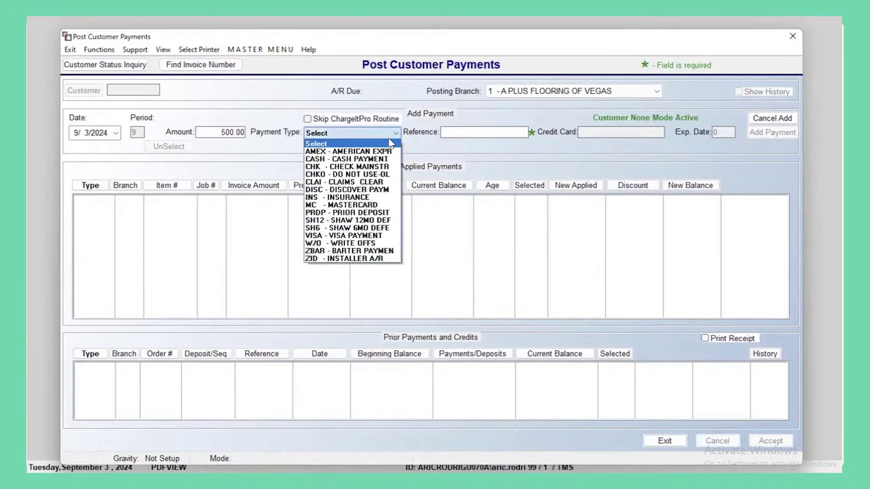
click(386, 167)
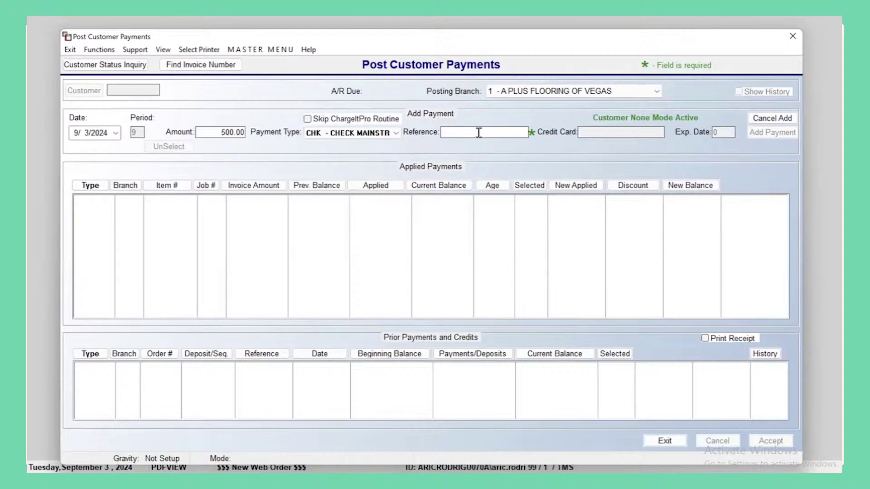
Enter the reference REBATE222 for the rebate check and add the payment
click(450, 132)
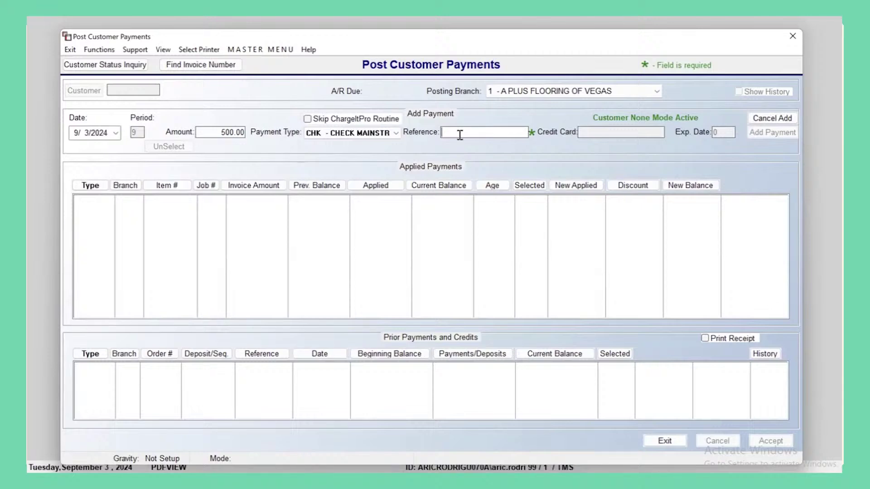
text(REBAT)
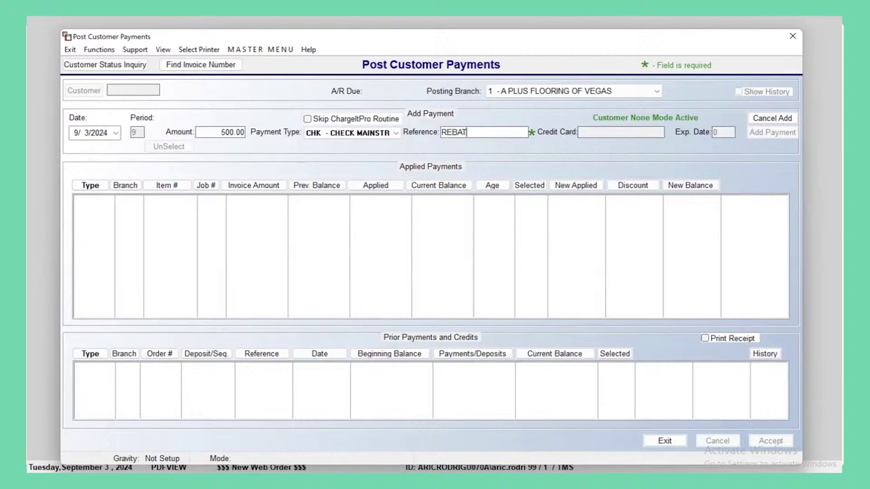
text(E222)
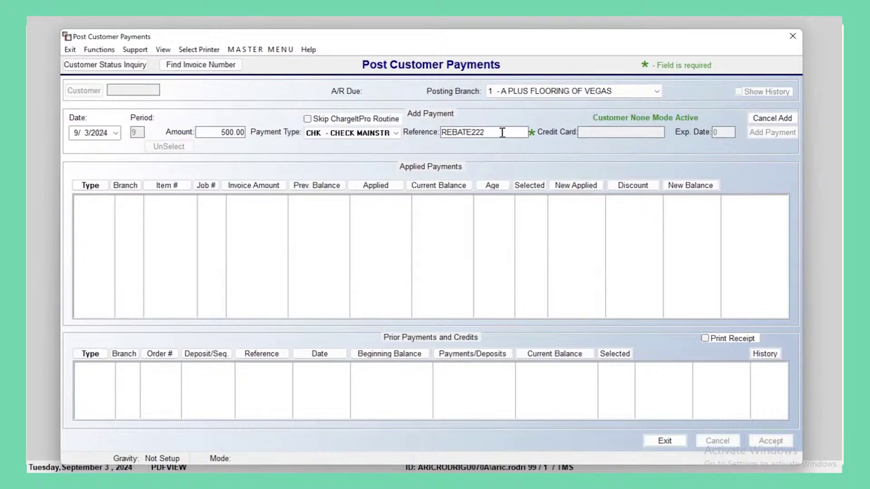
key(Tab)
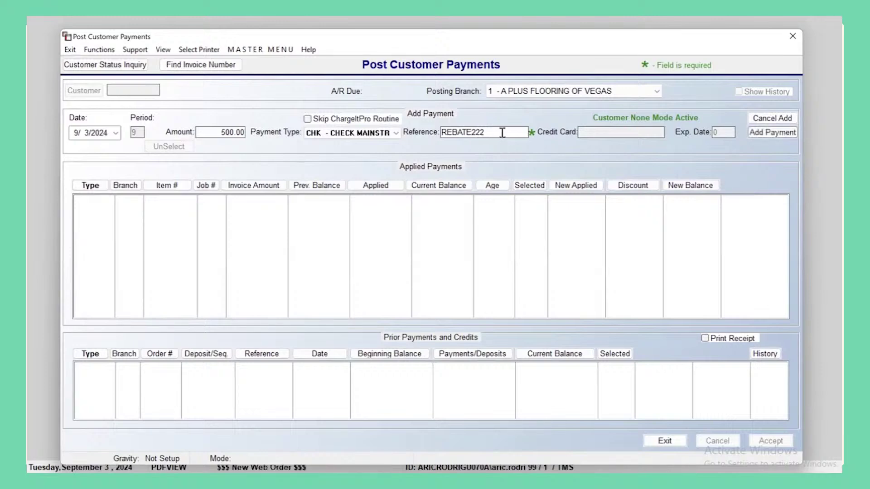
click(773, 132)
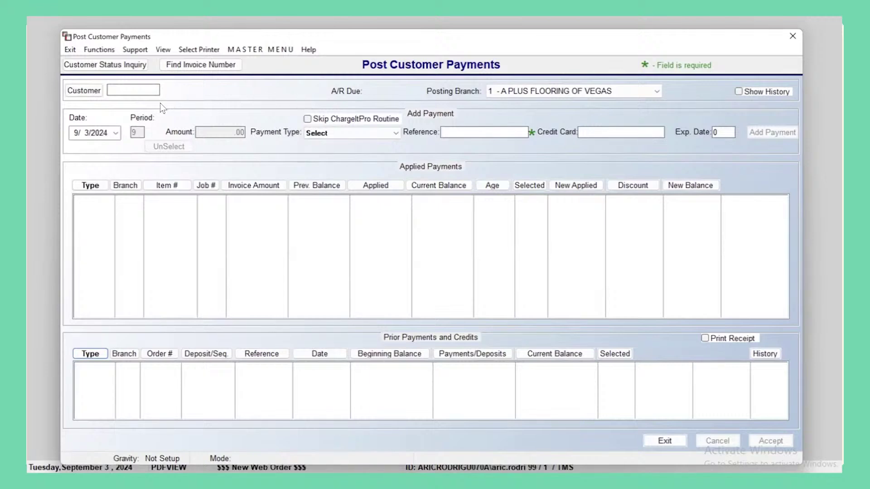
Look up the customer 605 CARPET by its customer ID and select it for payment posting
click(123, 91)
click(86, 90)
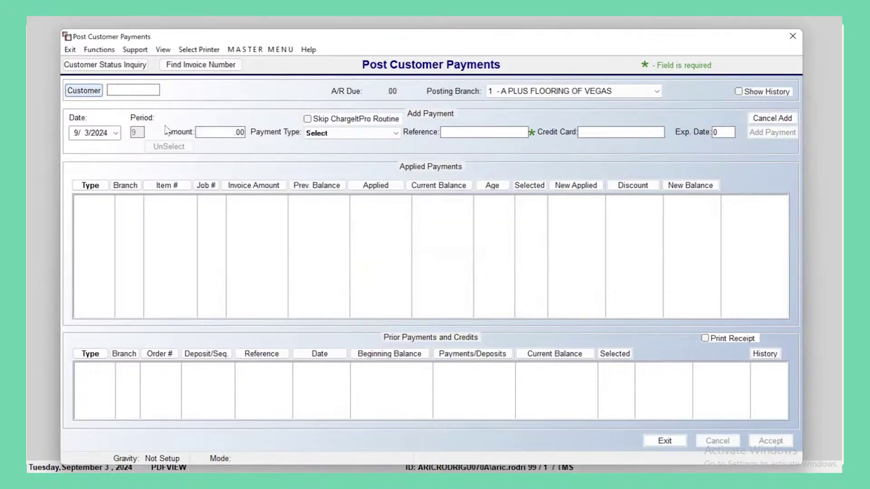
click(85, 92)
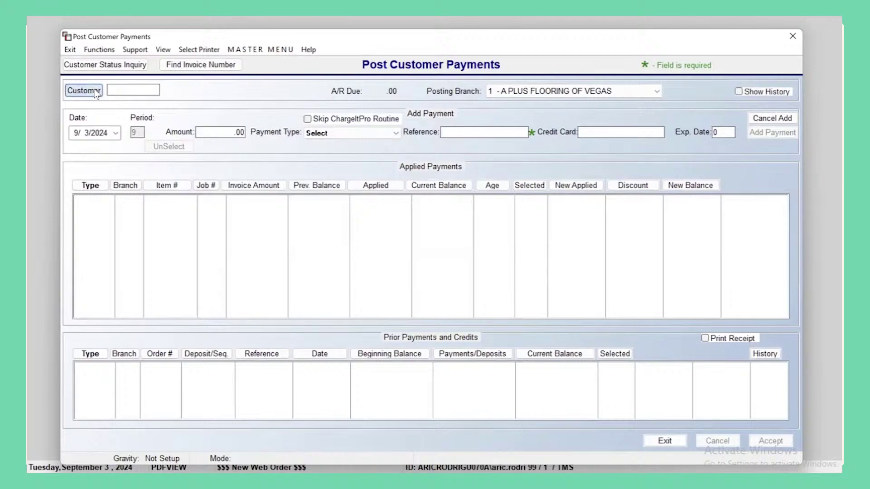
click(96, 93)
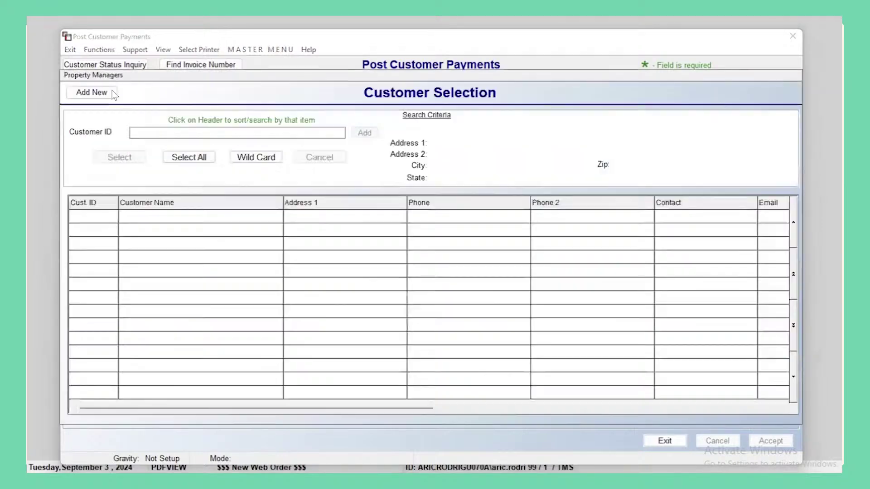
text(60)
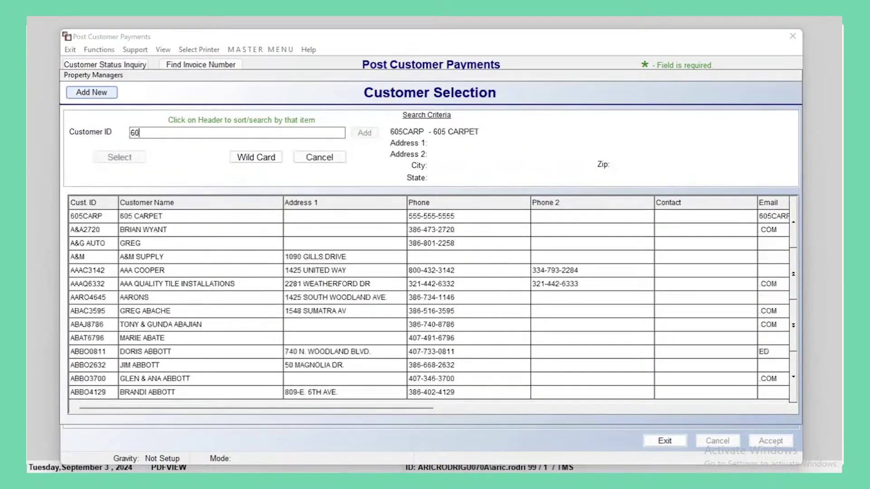
text(5CARP)
key(Return)
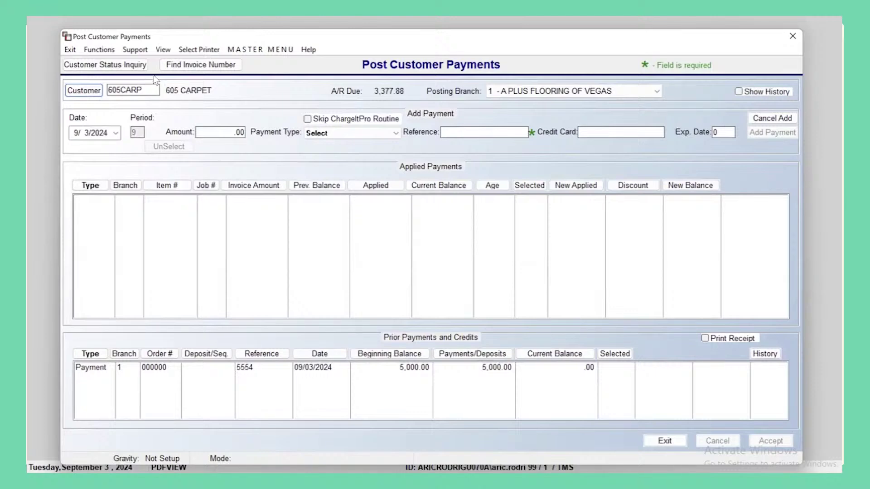
Review the invoices, balances and payments in the status inquiry for 605 CARPET, then return to payment posting
click(125, 67)
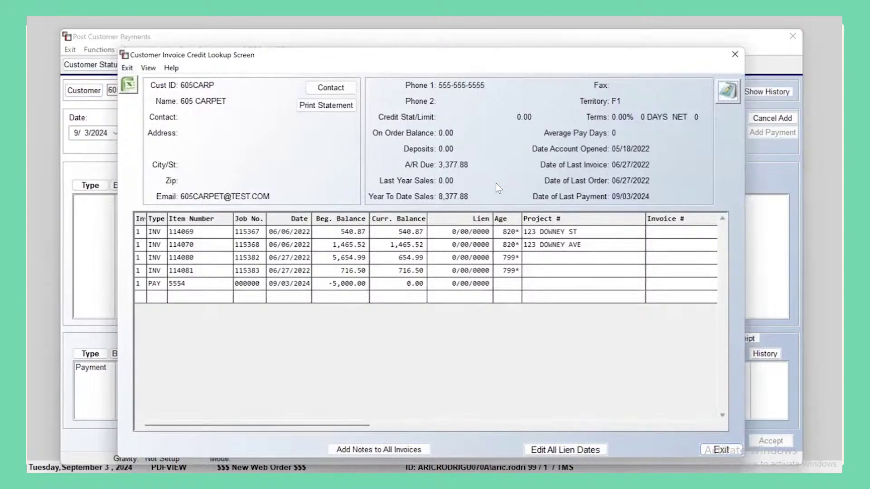
click(709, 450)
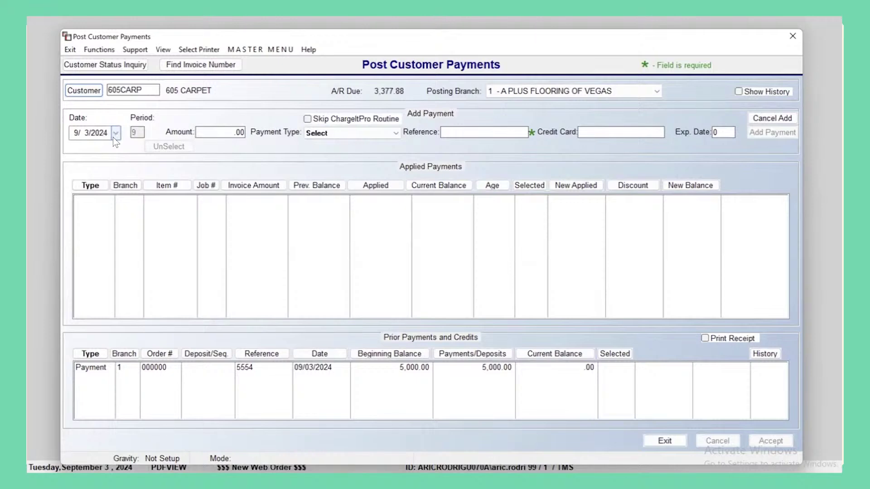
Set the new payment's amount for 605 CARPET to 2006.00 and its payment type to CHK - CHECK MAINSTR
click(206, 132)
double_click(236, 132)
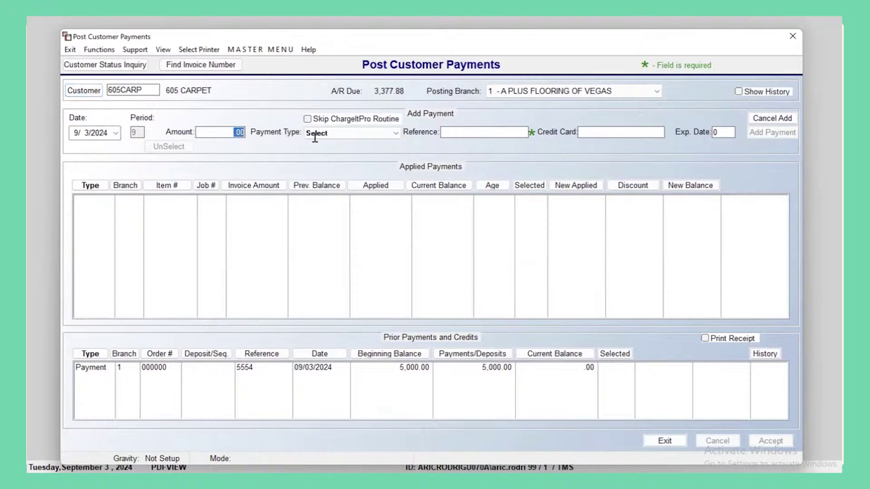
text(2)
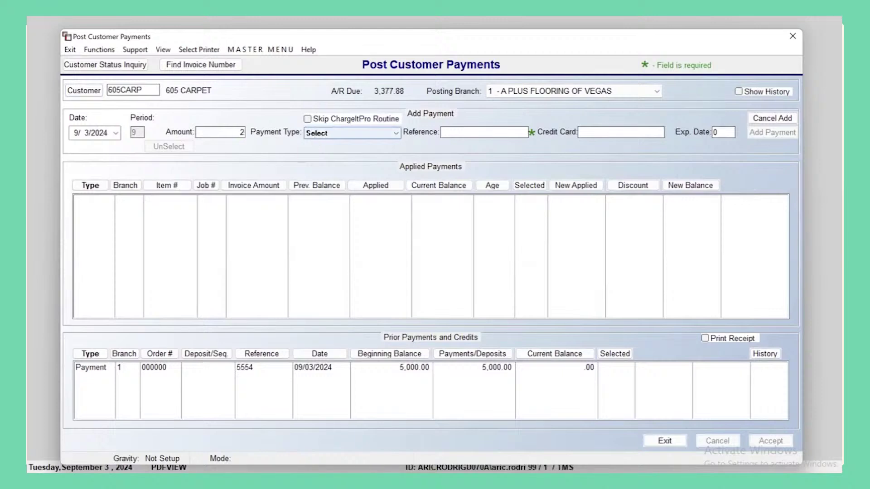
text(006)
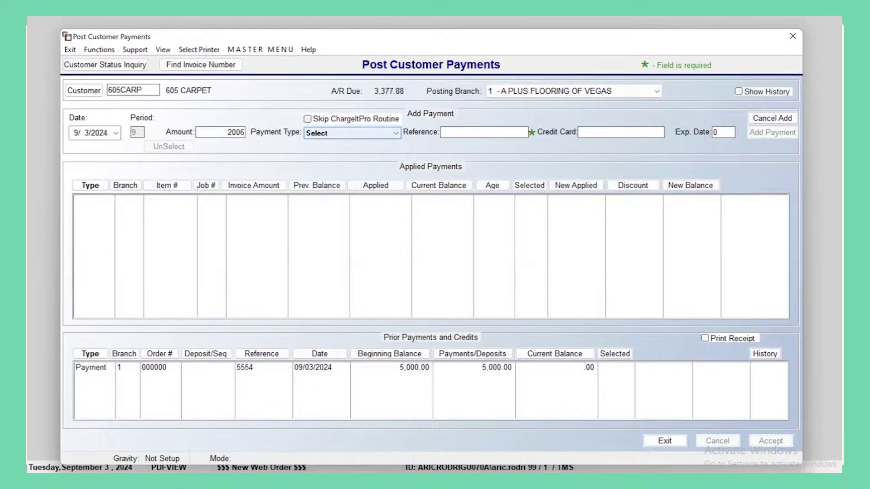
key(Tab)
click(335, 135)
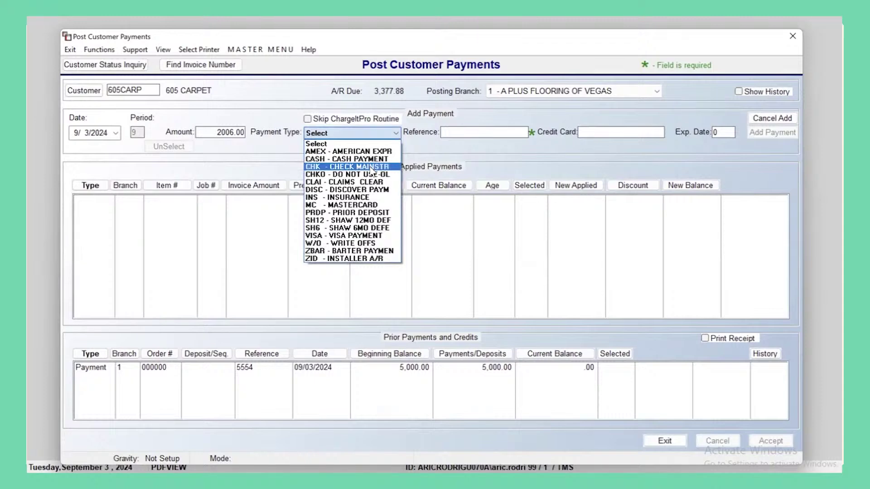
click(370, 168)
Enter the reference 7845 for the check and add the payment
click(460, 131)
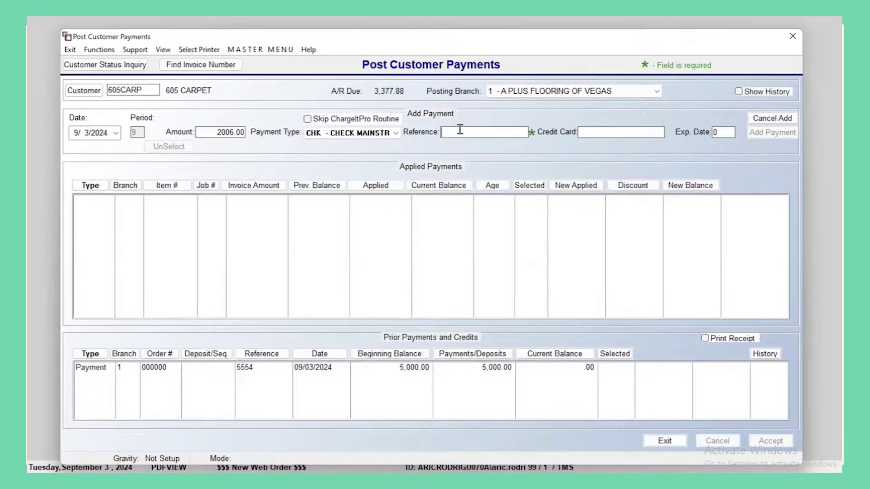
text(7845)
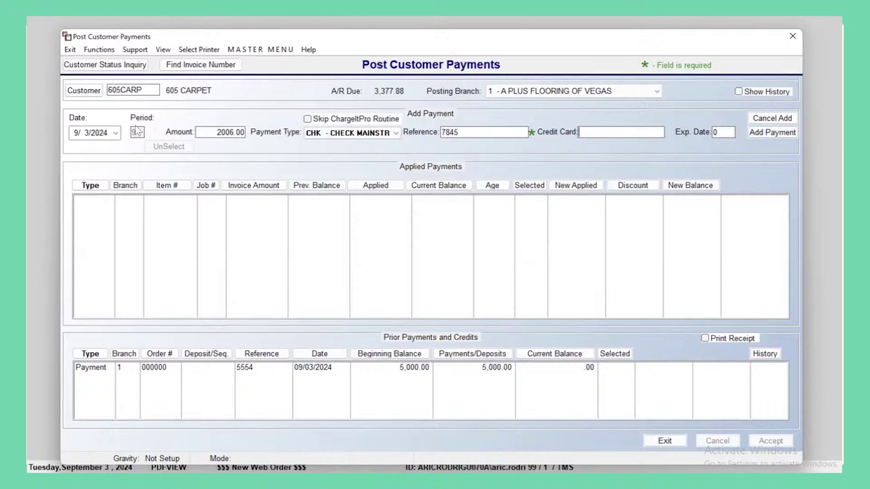
click(776, 132)
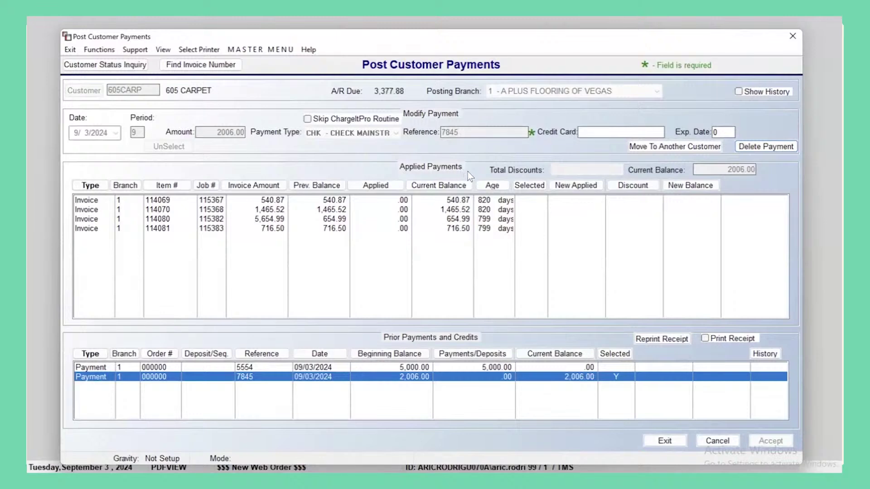
Apply the check to the full 1,465.52 balance of the second invoice in the list
click(456, 211)
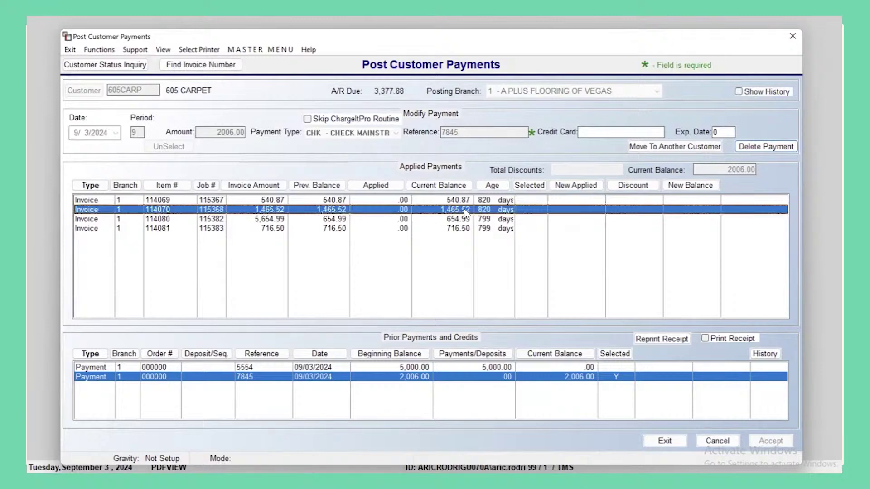
click(540, 213)
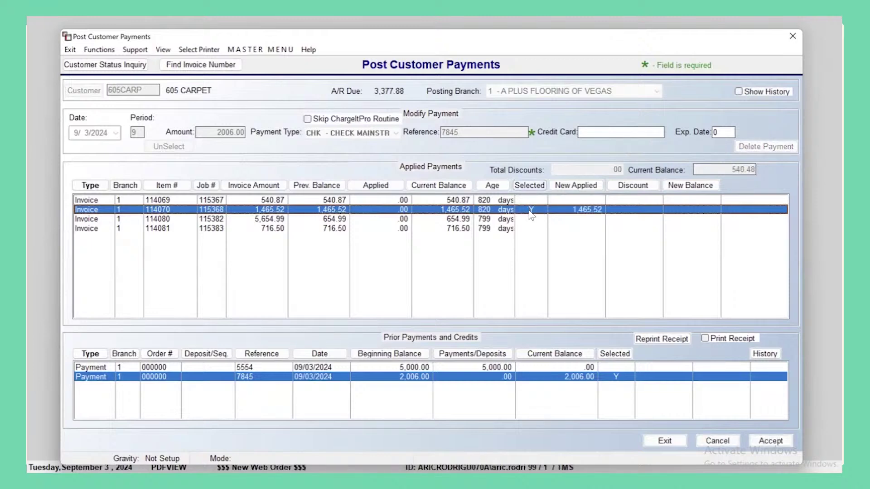
double_click(589, 211)
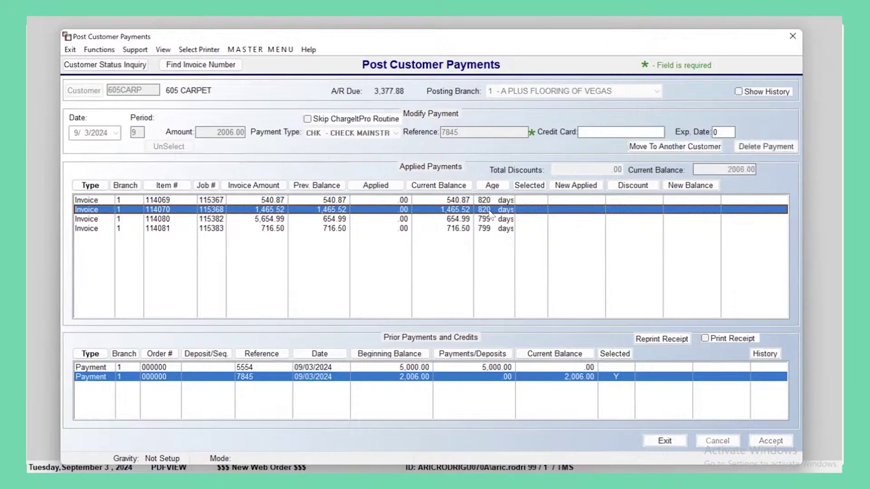
double_click(586, 212)
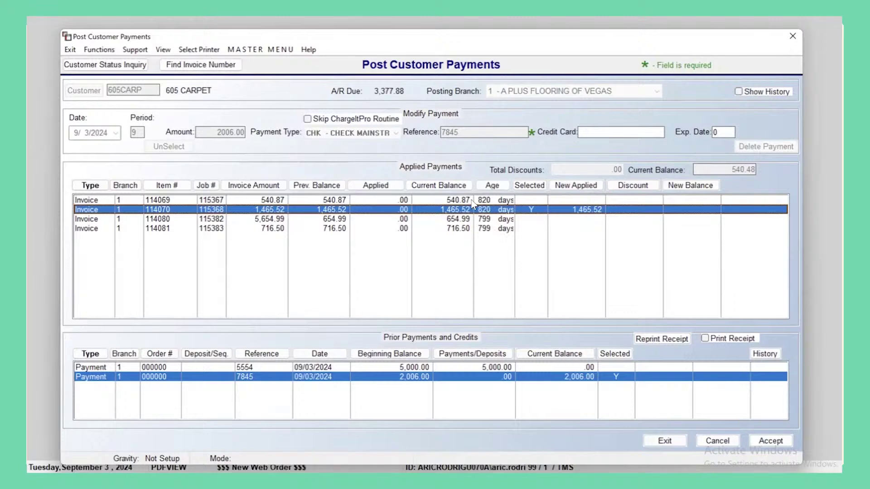
Open the payment application for the 540.87 invoice and apply 540.48 from the check to it
click(499, 201)
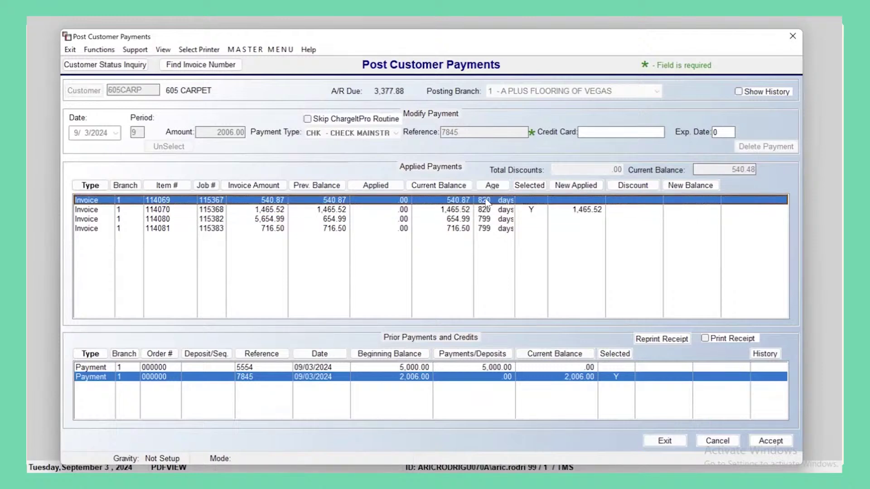
right_click(487, 200)
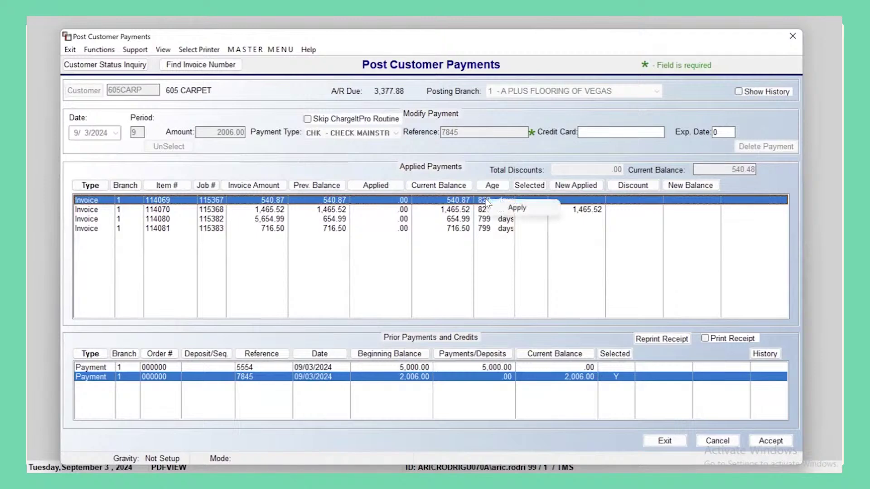
click(522, 209)
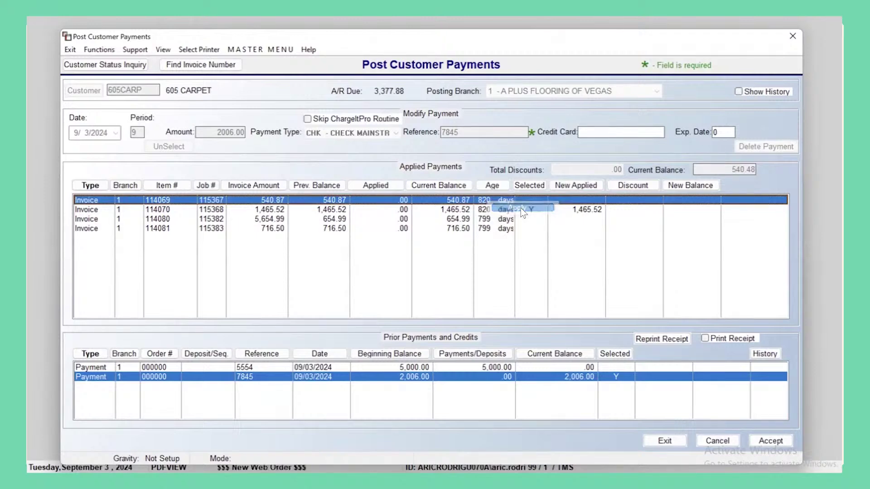
double_click(457, 202)
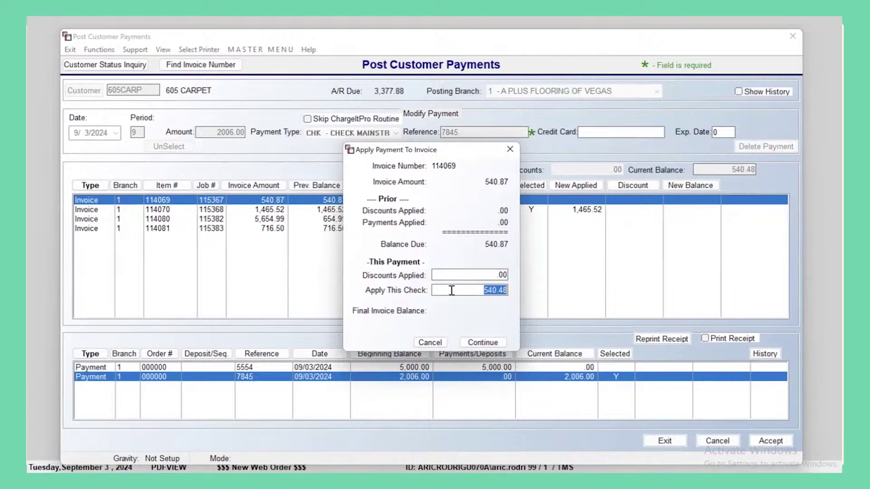
click(450, 291)
Set the discount applied to the 540.87 invoice to .39
click(439, 274)
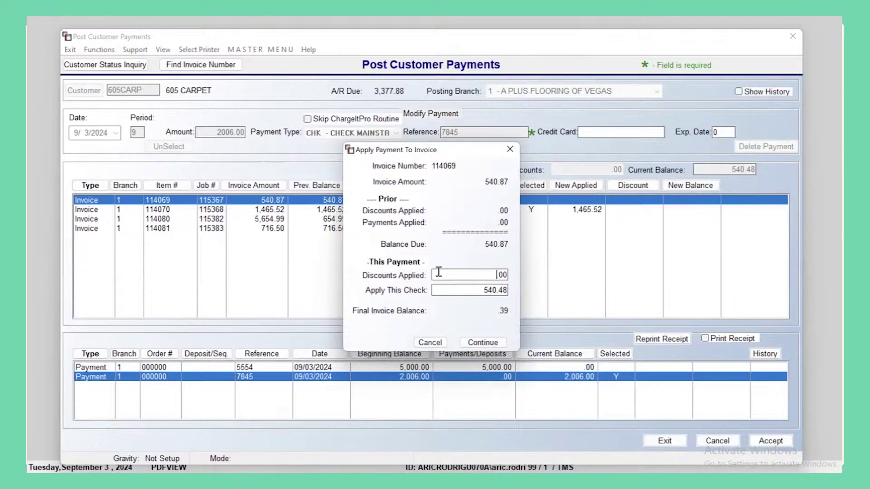
text(.)
key(Right)
key(Right)
key(Right)
key(BackSpace)
key(BackSpace)
key(BackSpace)
text(39)
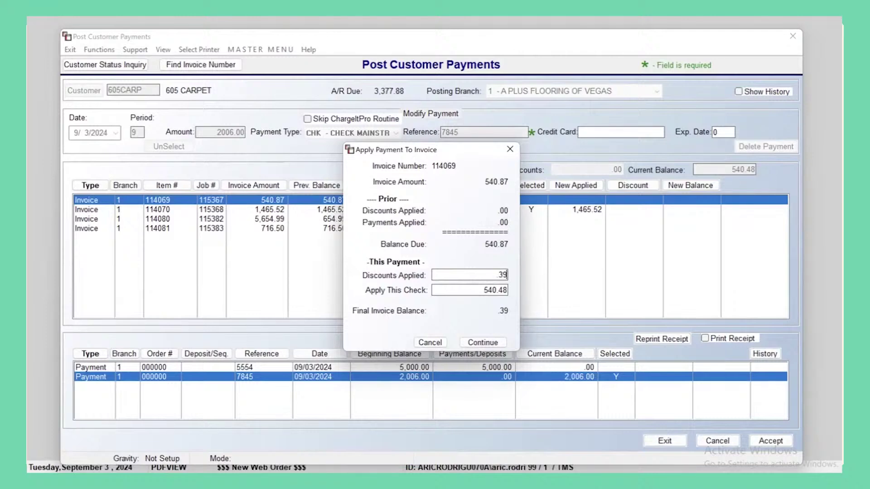
key(Tab)
Accept 9/3/2024 as the discount date and finish applying the payment to the 540.87 invoice
click(495, 344)
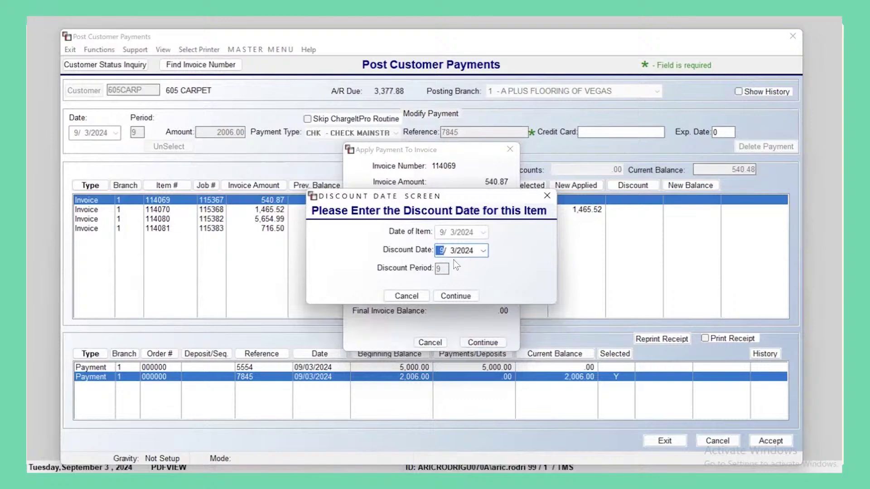
click(465, 300)
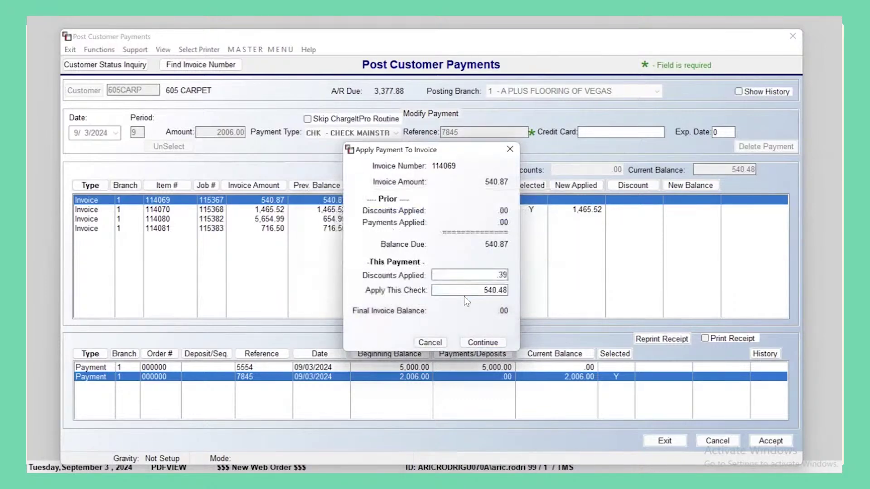
key(Return)
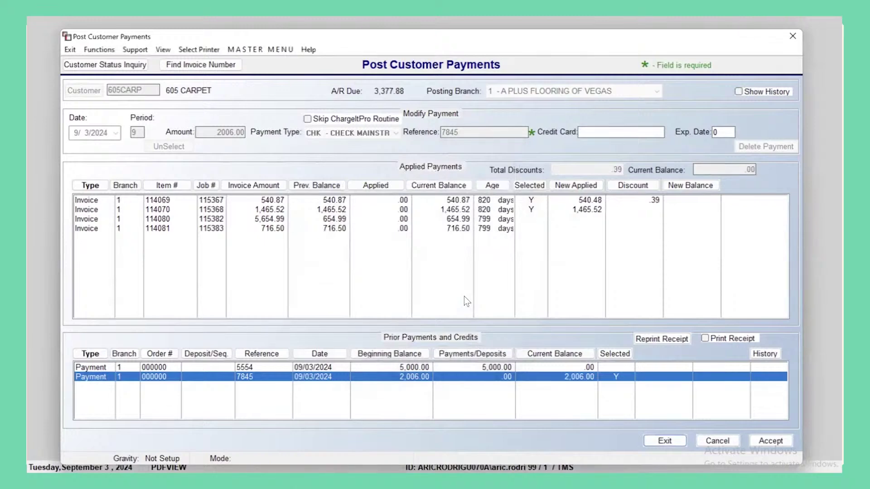
click(521, 202)
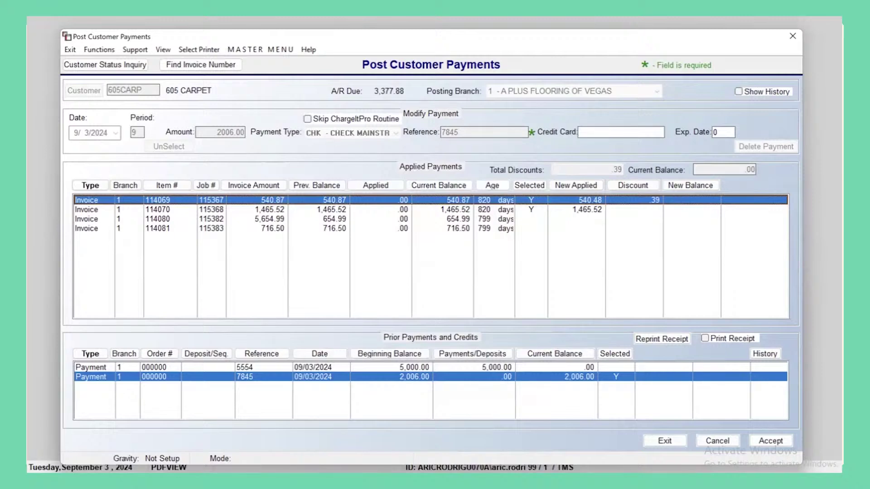
click(772, 441)
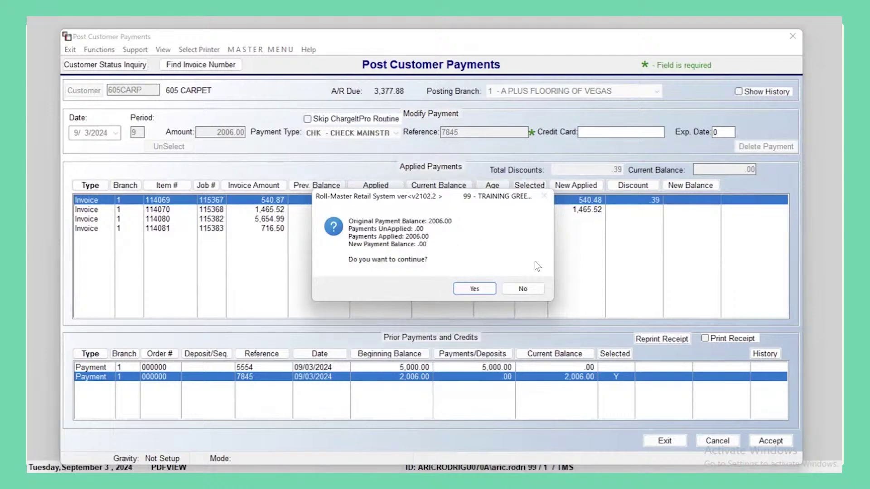
click(535, 286)
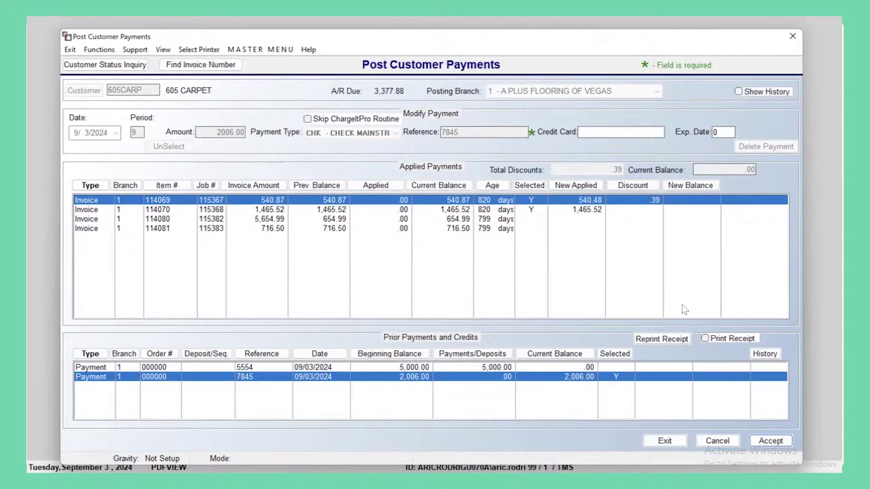
click(705, 339)
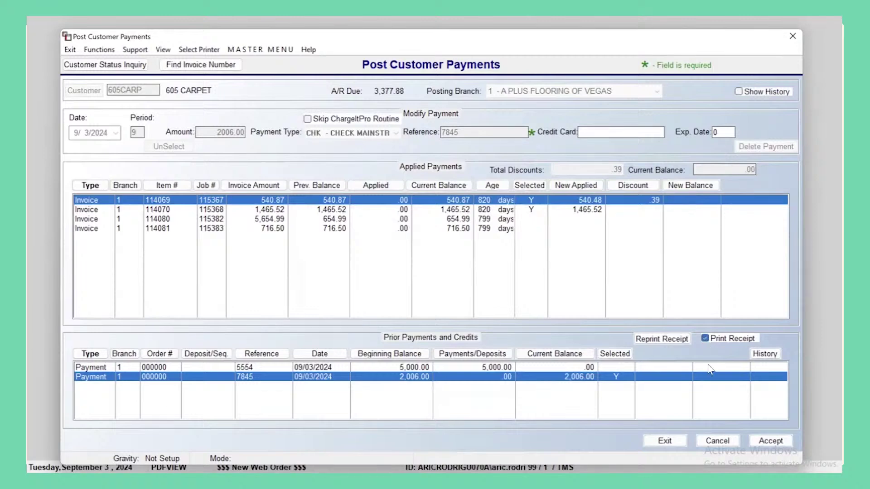
click(777, 440)
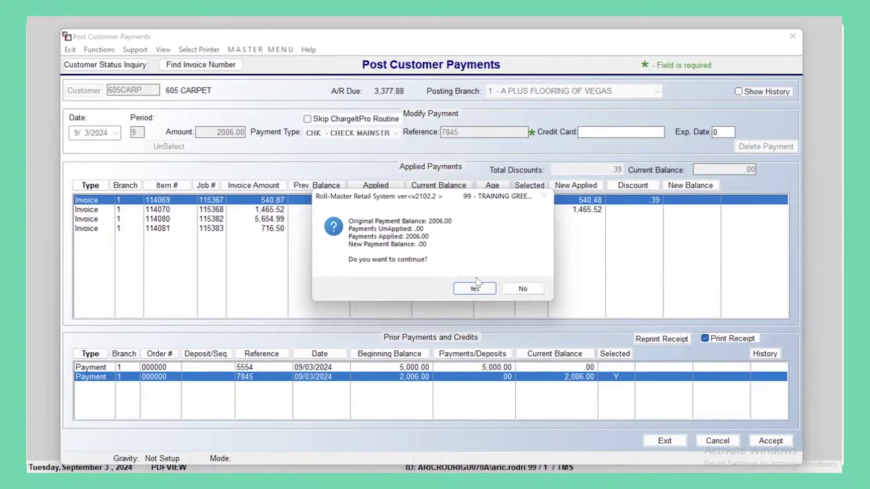
click(523, 289)
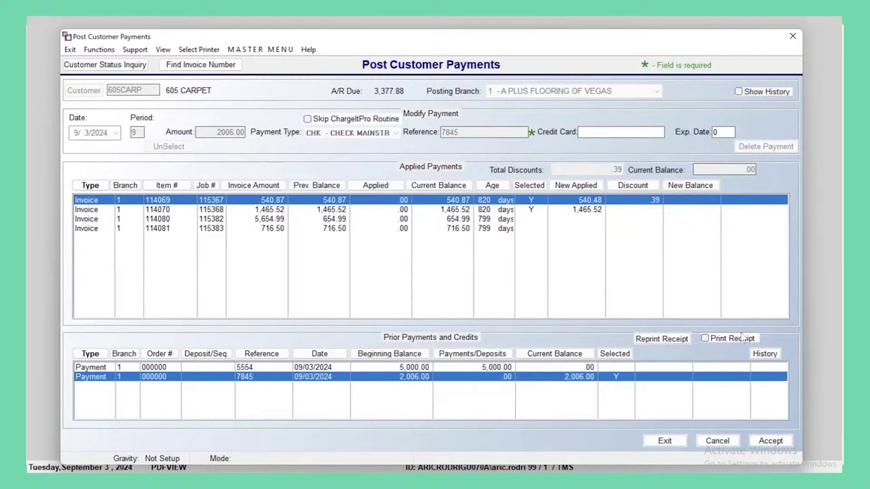
Accept and confirm the check's application to the selected invoices, then close payment posting
click(770, 441)
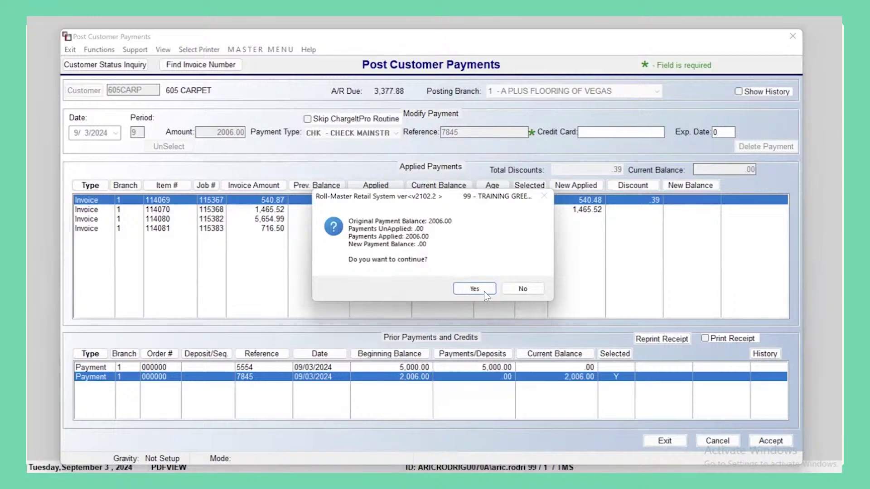
click(474, 289)
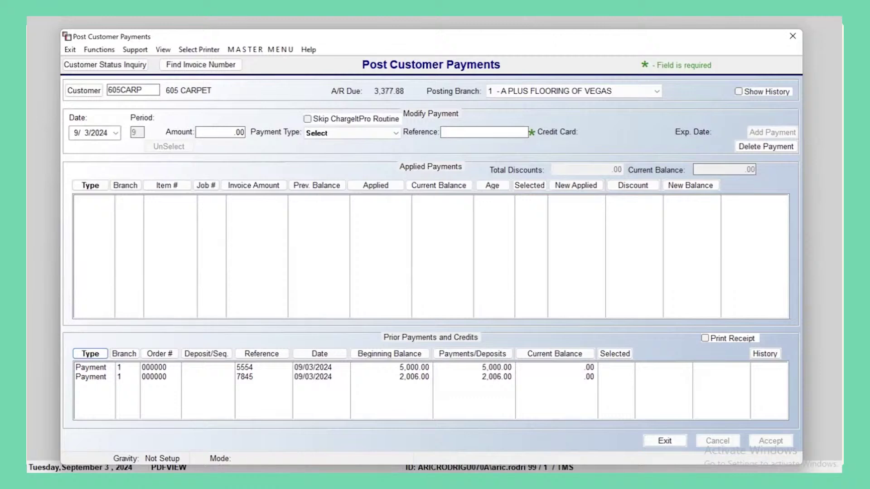
click(792, 36)
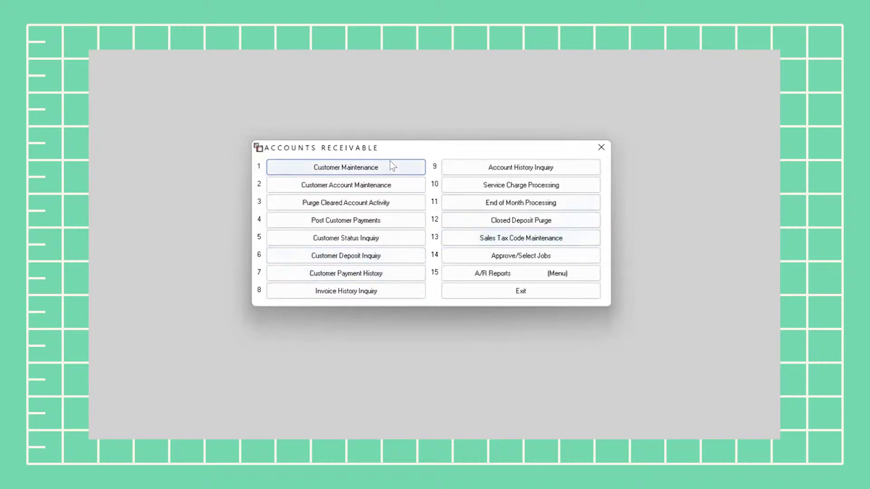
Open the Customer Payment Register from the A/R reports with PDFVIEW as the printer
click(527, 275)
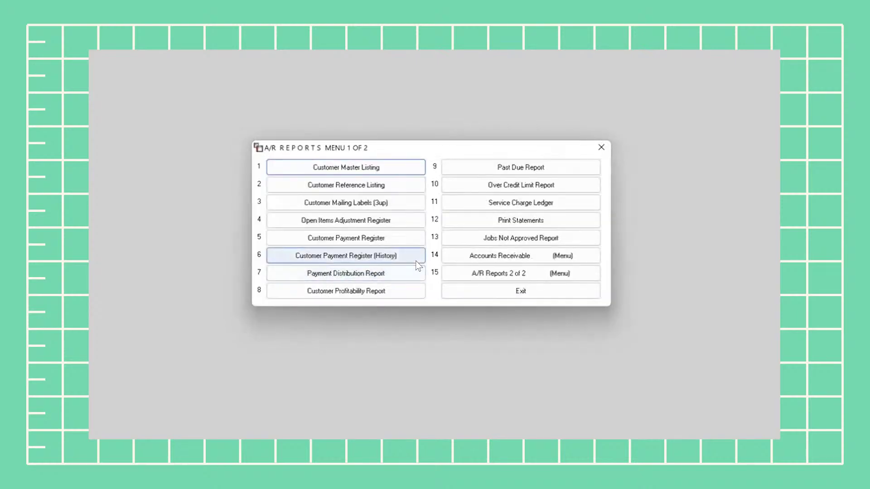
click(402, 238)
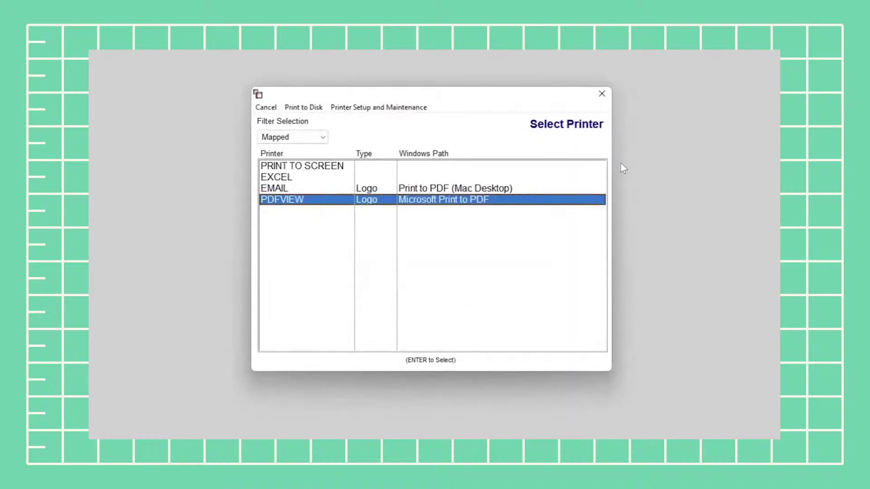
key(Return)
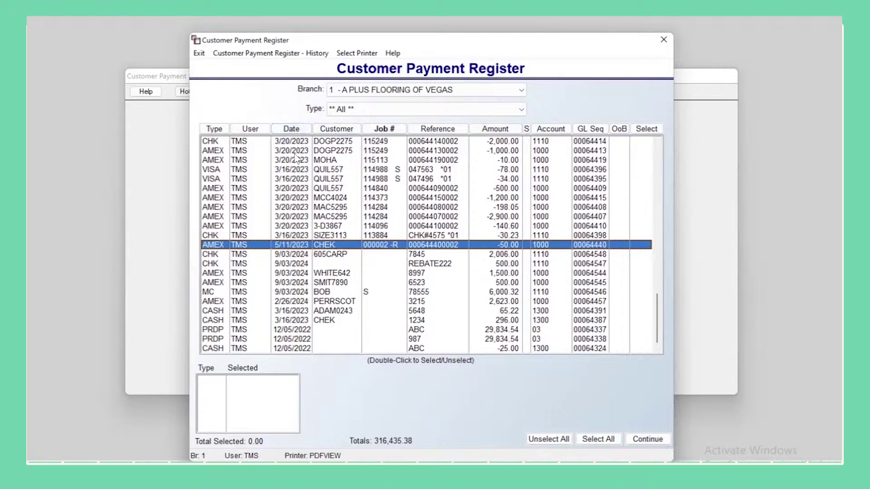
Sort the payment register by date, newest first, mark the 605 CARPET check for 2,006.00, and highlight the REBATE222 check
click(290, 131)
click(290, 130)
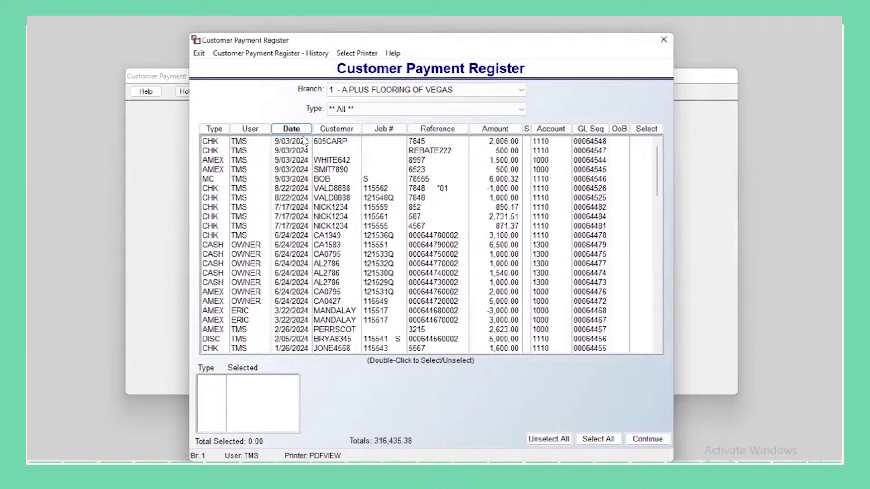
double_click(322, 143)
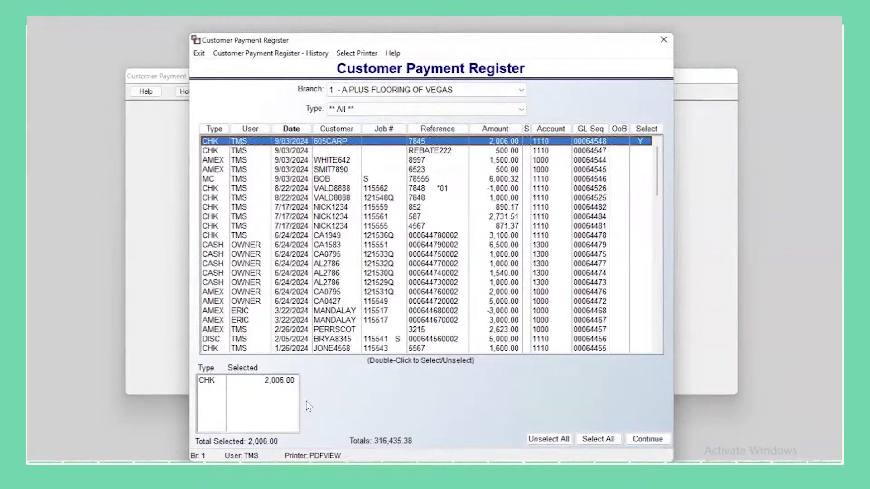
click(592, 152)
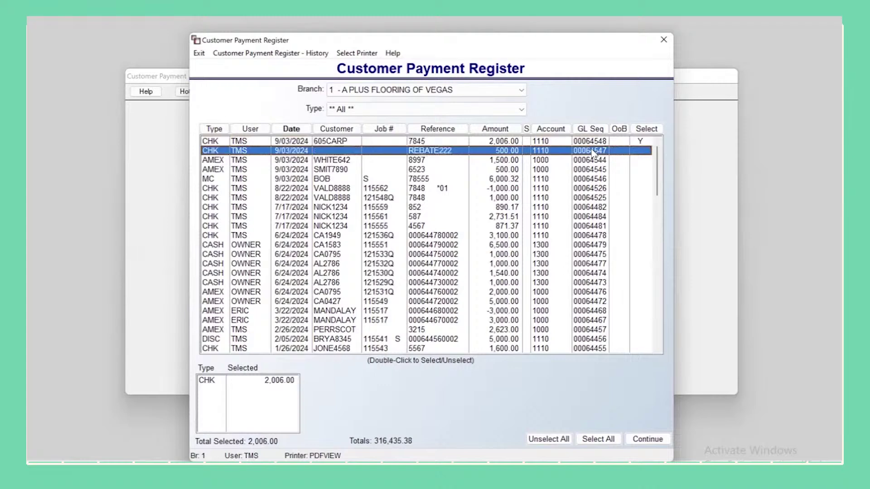
Mark the REBATE222 check and the remaining 9/03/2024 AMEX and MC payments, and continue to the deposit entries
click(592, 163)
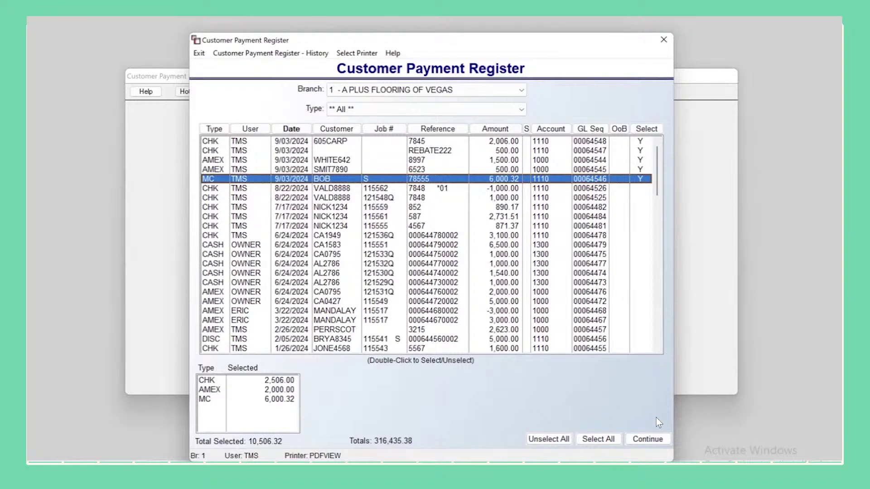
click(649, 440)
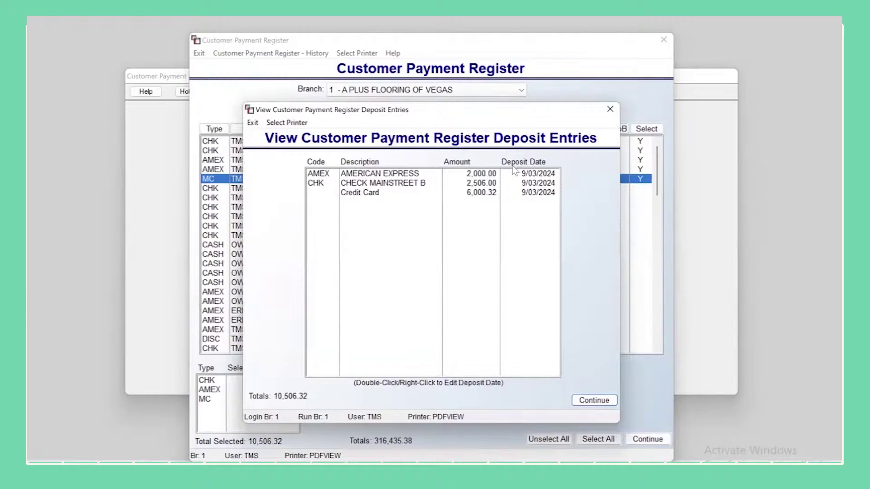
Edit the American Express entry's deposit date and accept 9/3/2024
click(533, 177)
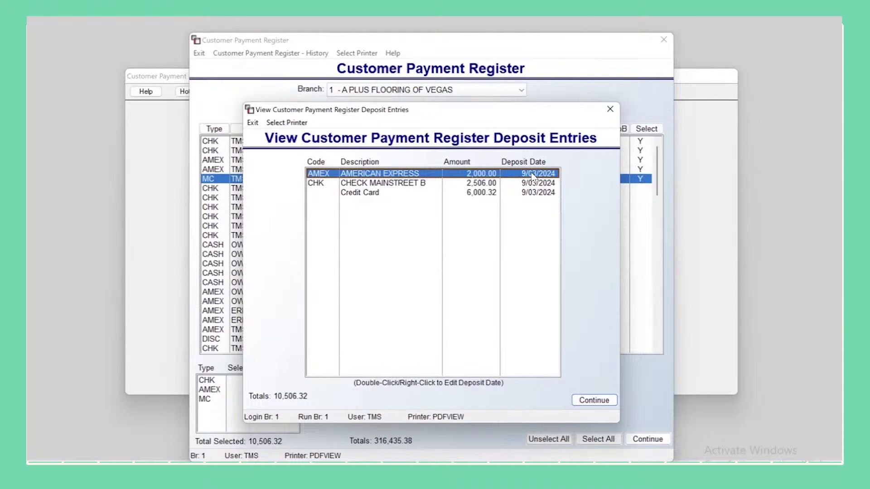
double_click(533, 178)
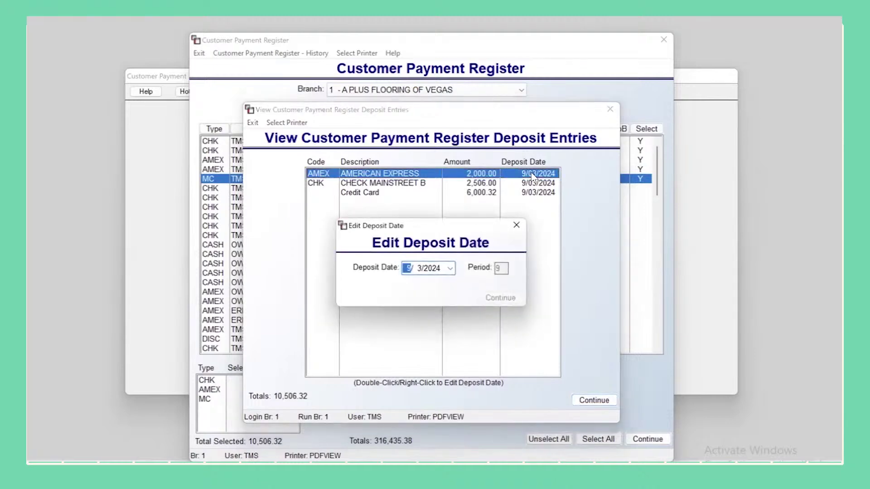
click(451, 268)
click(452, 268)
click(453, 268)
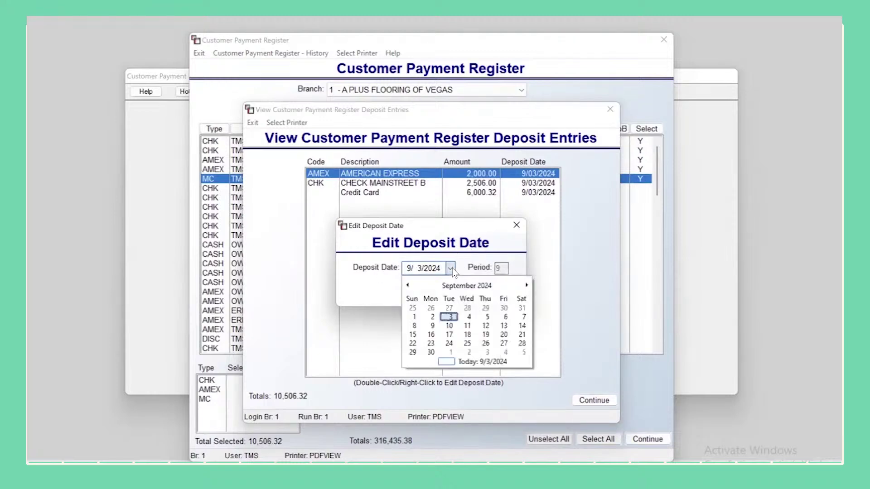
click(447, 313)
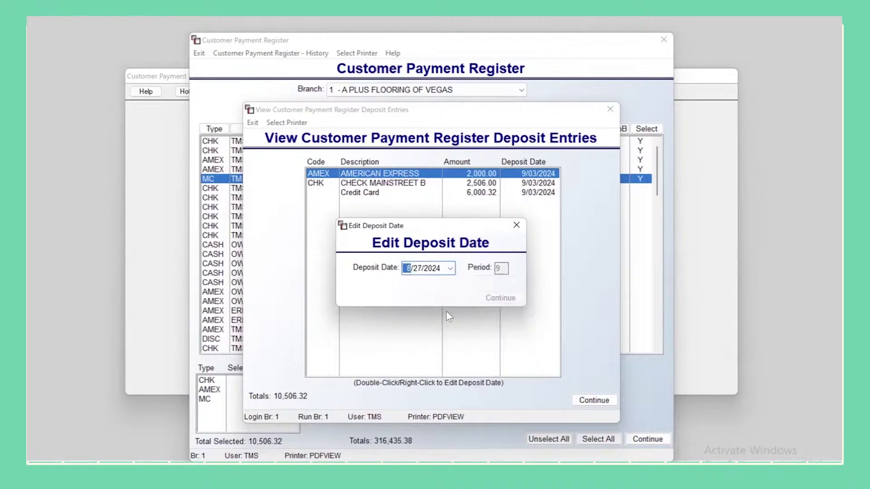
click(451, 269)
click(453, 352)
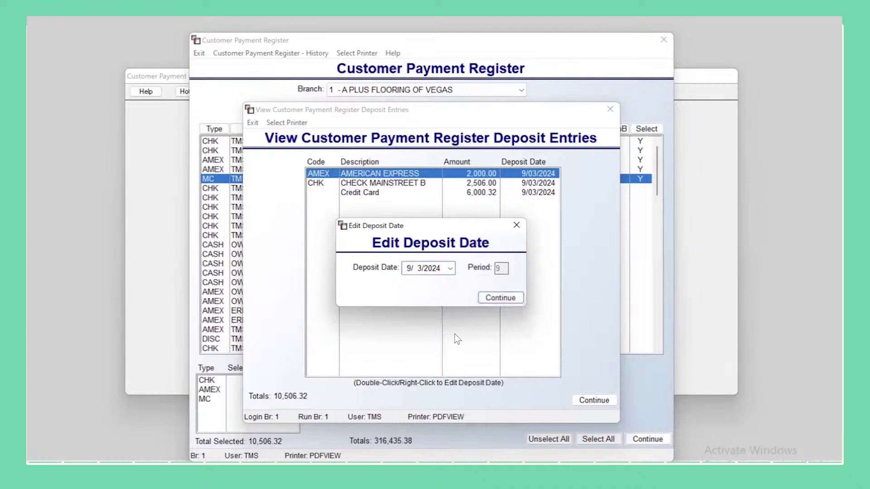
click(511, 300)
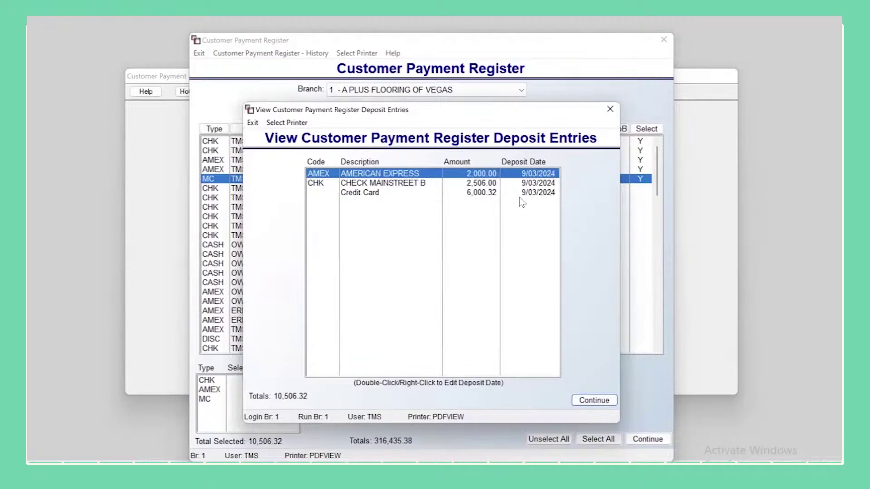
Print the Customer Payment Register to PDF, review the payments and deposit totals, and close the register
click(596, 402)
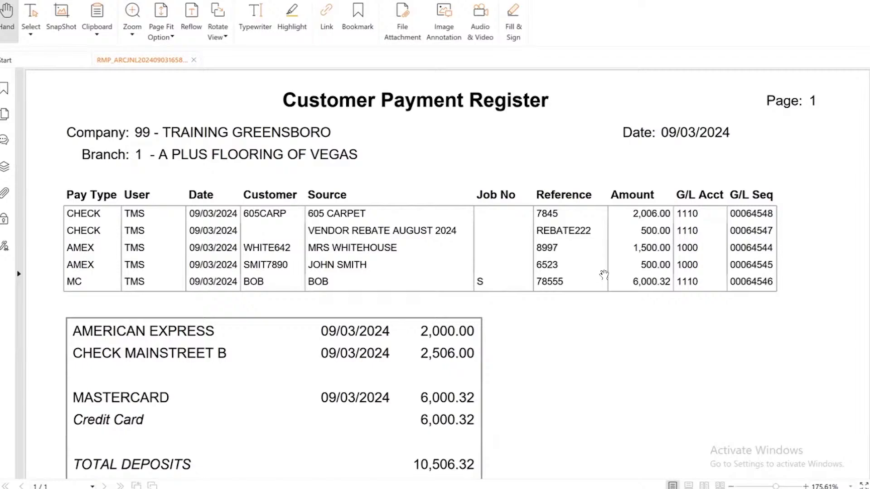
scroll(489, 346, down, 2)
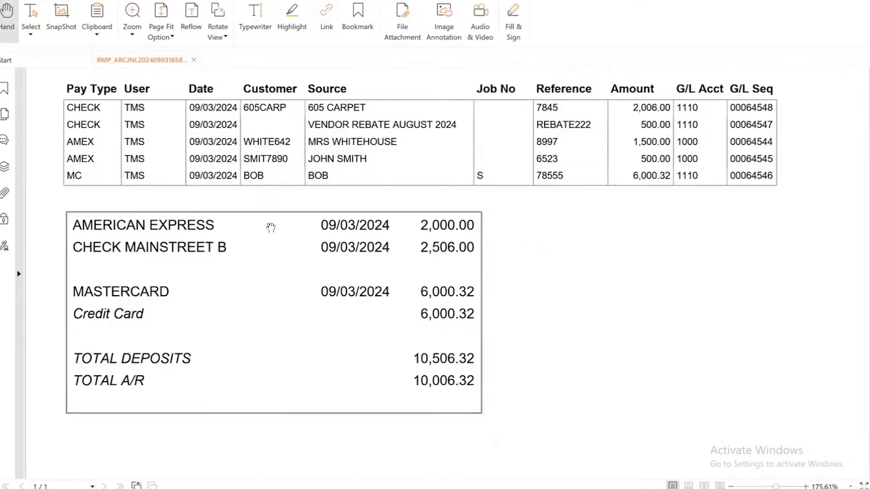
scroll(266, 239, up, 2)
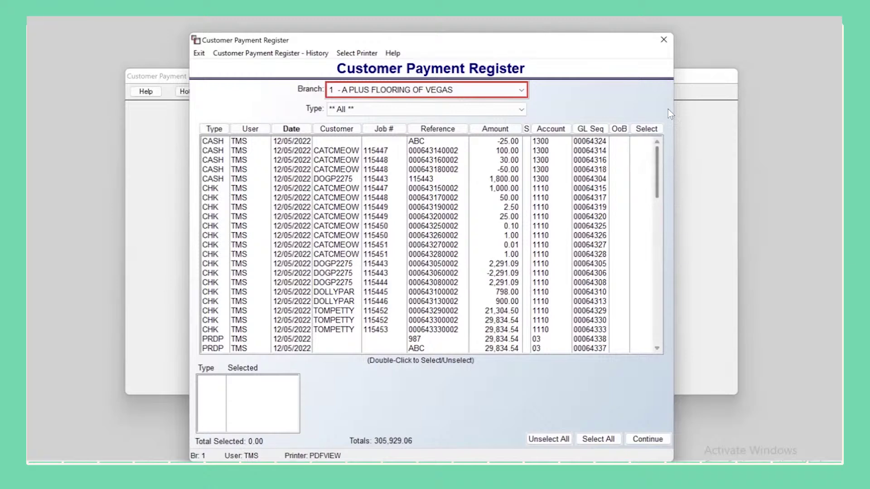
click(664, 40)
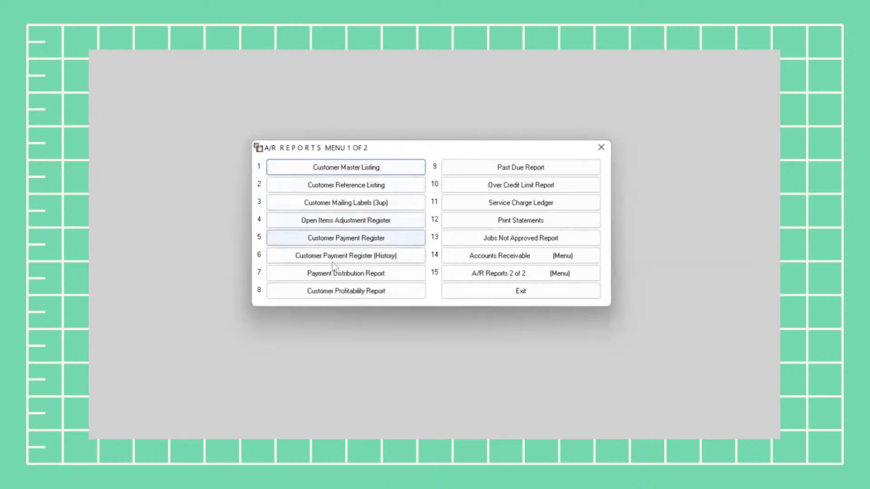
Build the Customer Payment Register History for branch 1 with all payment types, review the list, and close it
click(377, 260)
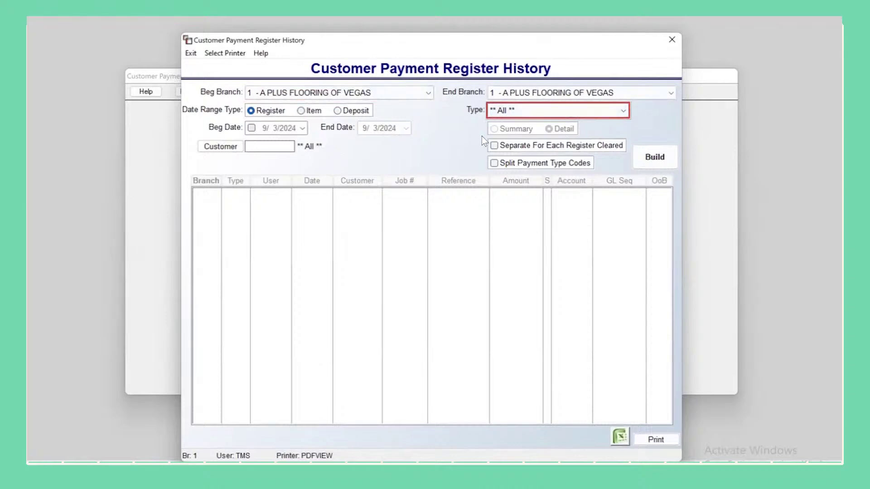
click(663, 156)
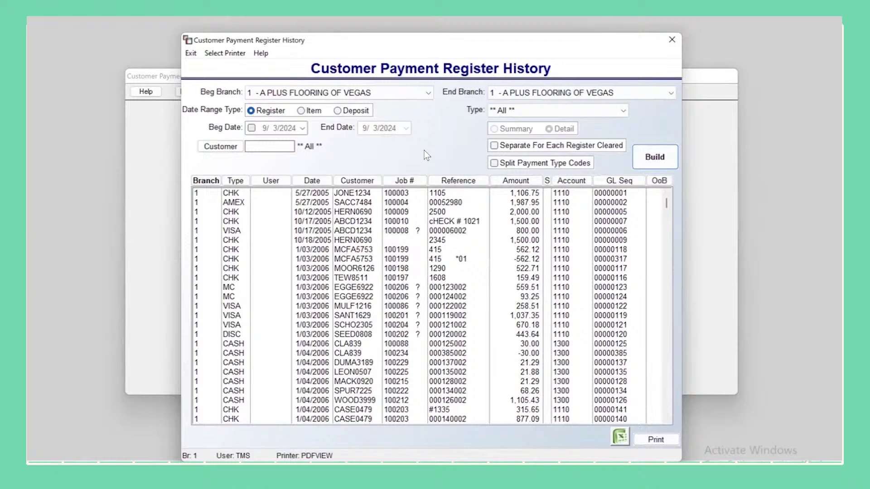
click(673, 41)
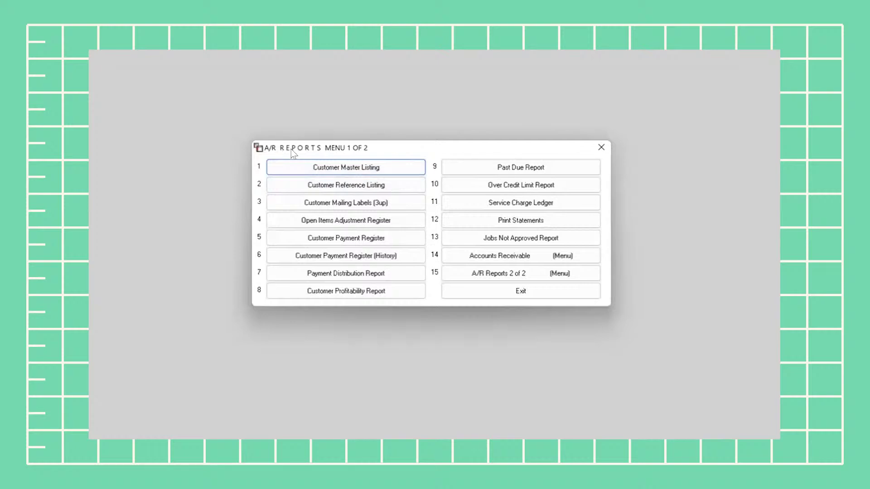
Generate the Payment Distribution Report for branch 1, A PLUS FLOORING OF VEGAS
click(397, 271)
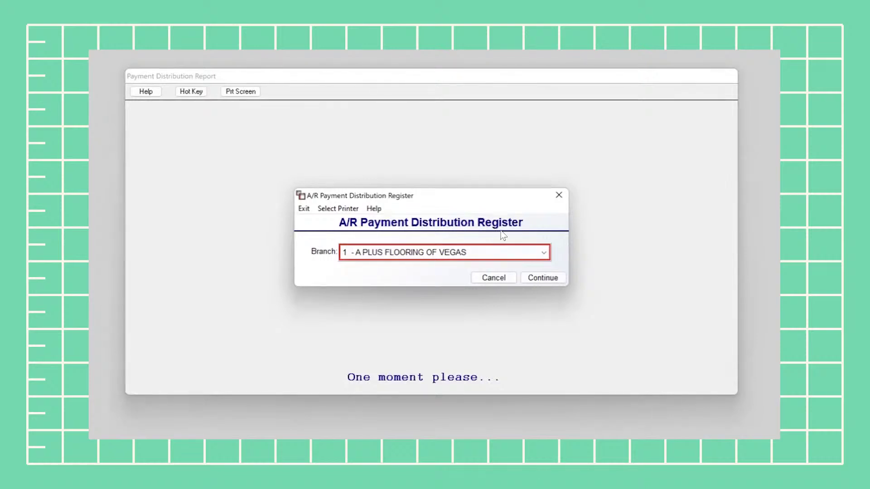
click(377, 256)
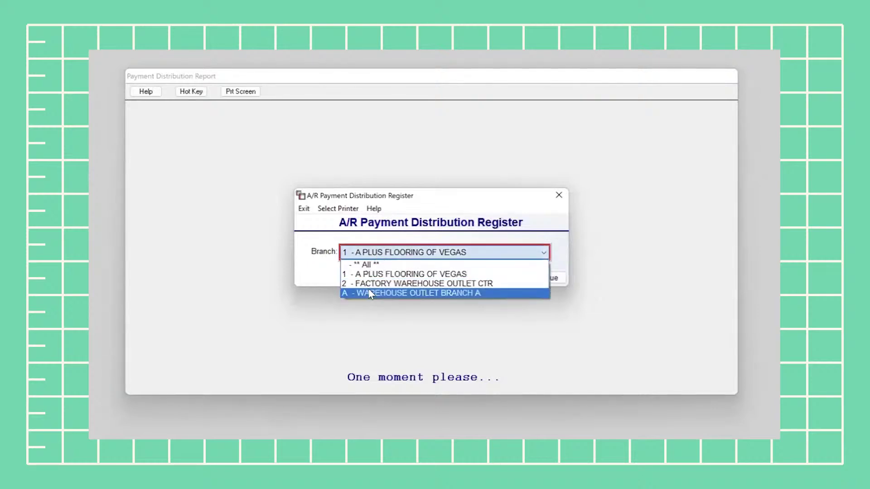
click(396, 235)
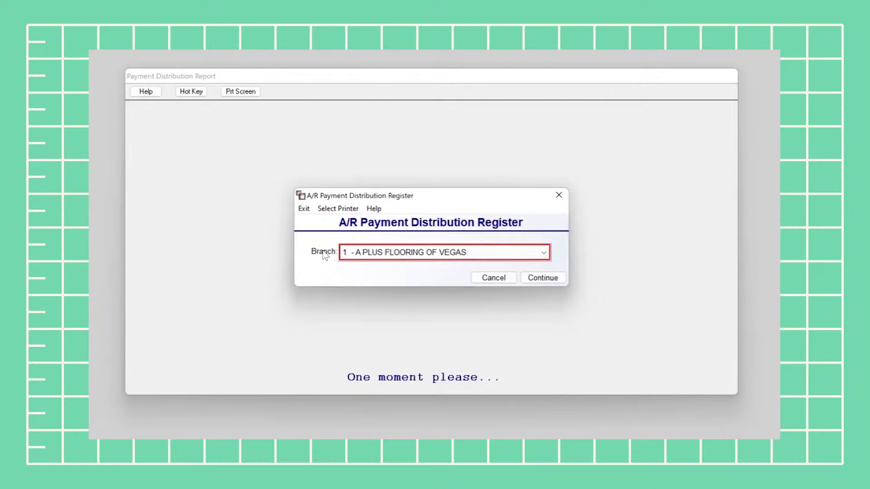
click(545, 279)
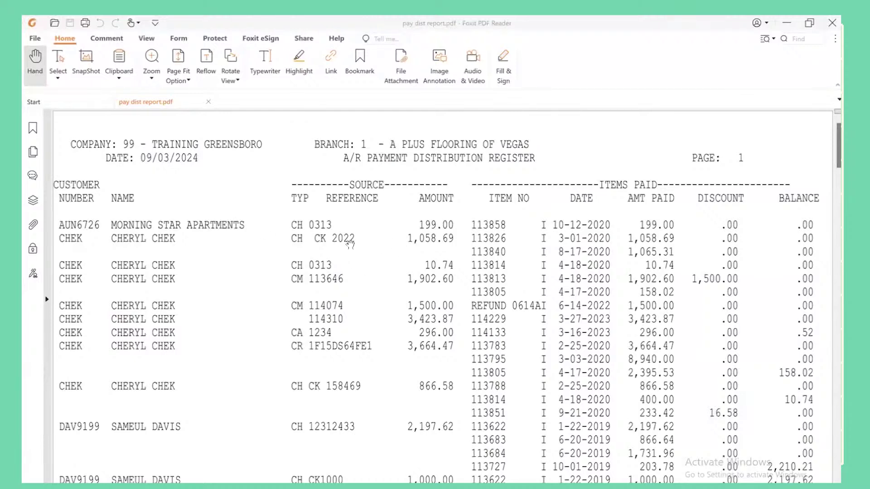
Close the distribution report, confirm it printed properly so the register is cleared, and exit the A/R Payment Distribution Register
click(826, 28)
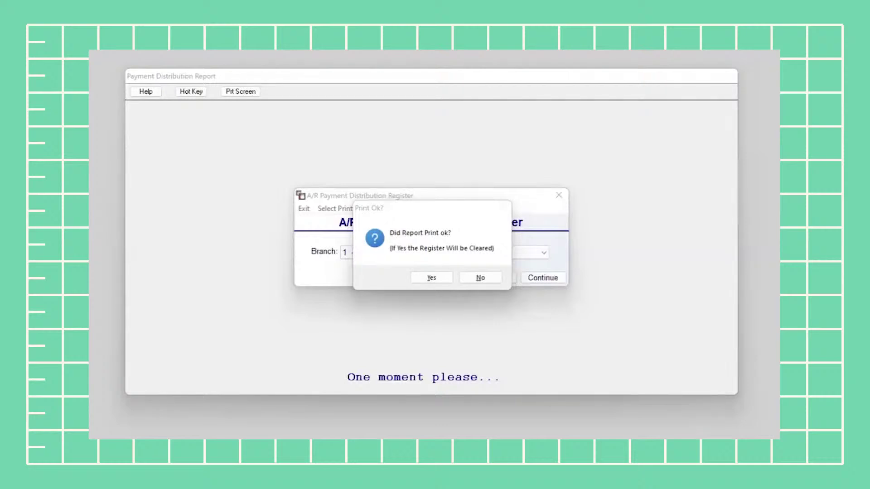
click(491, 266)
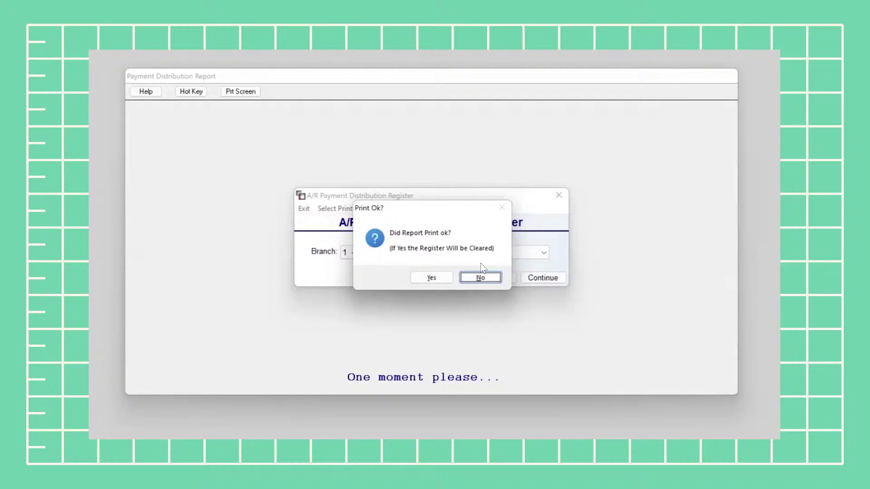
click(429, 277)
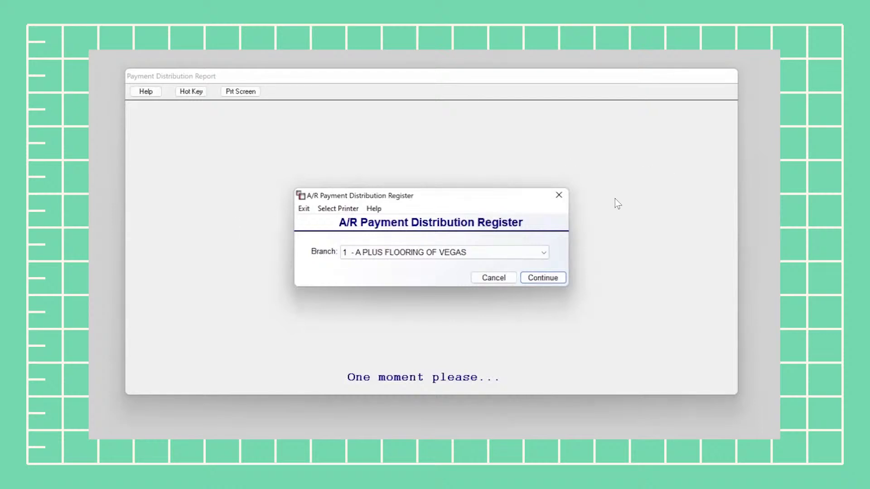
click(555, 198)
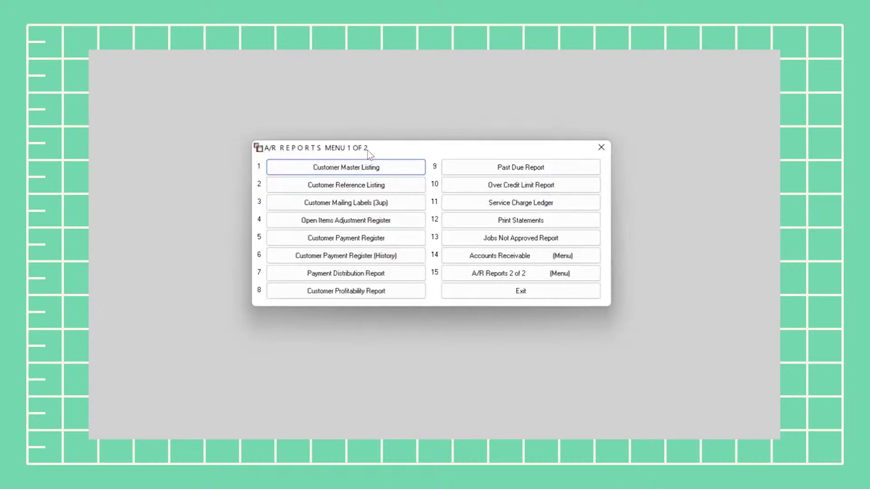
Return to the Accounts Receivable menu and open Customer Payment History
click(485, 256)
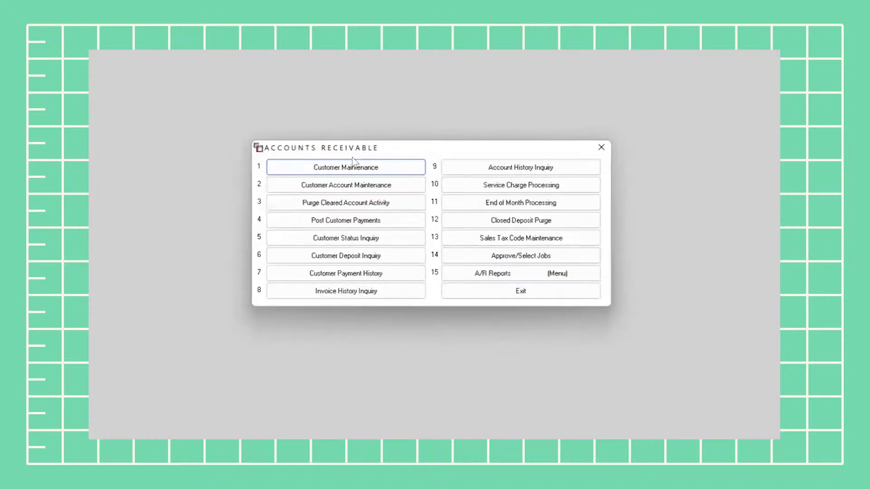
click(401, 277)
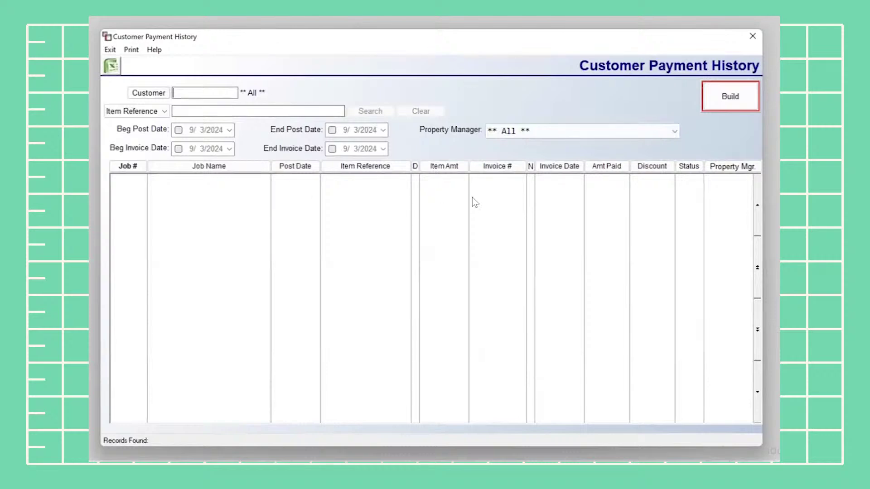
click(468, 250)
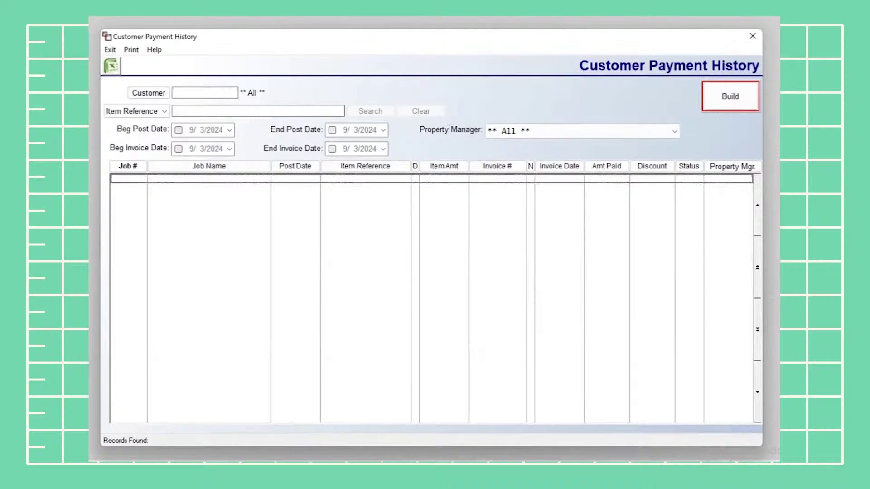
Review the customer and search field options, keep Item Reference, and build the payment history for all customers
click(205, 89)
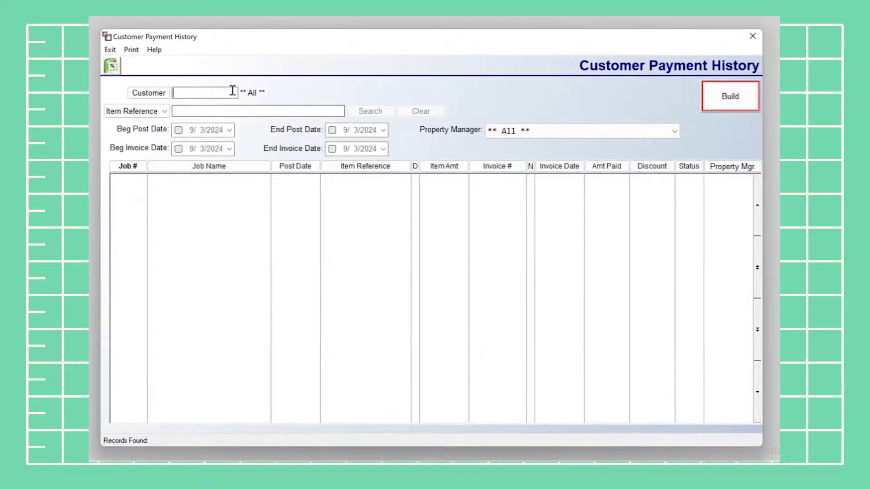
click(181, 111)
click(165, 112)
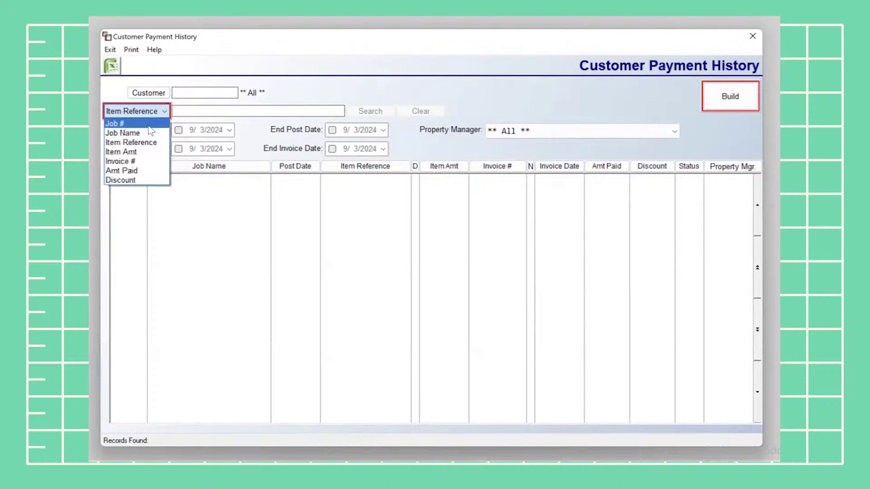
click(326, 79)
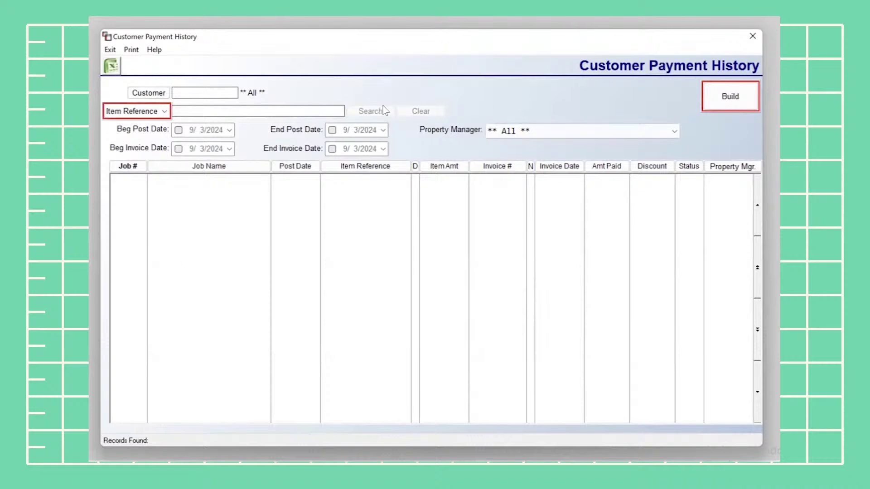
click(743, 98)
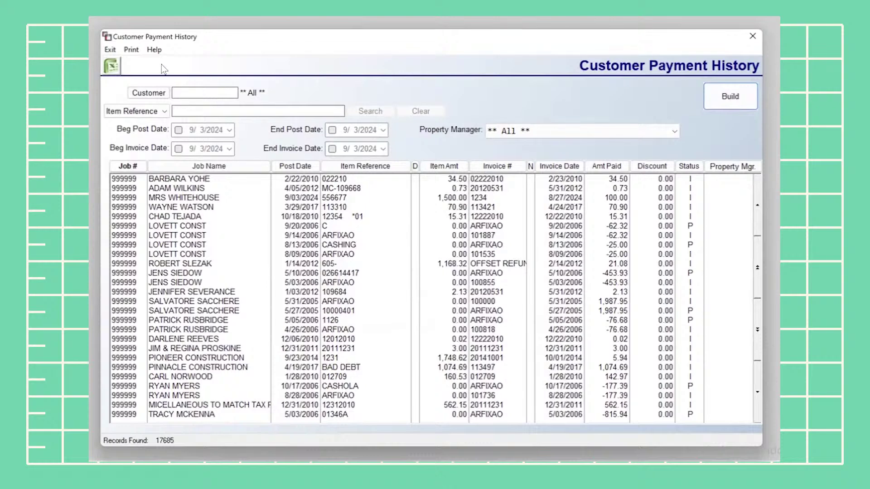
Open the A/R Invoice and Payment Report with PDFVIEW as the printer, and exit the report and Customer Payment History
click(135, 51)
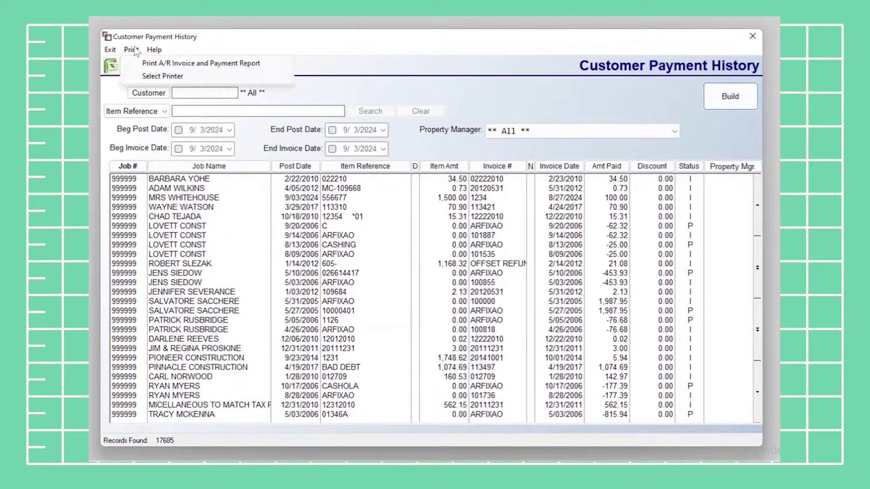
click(135, 51)
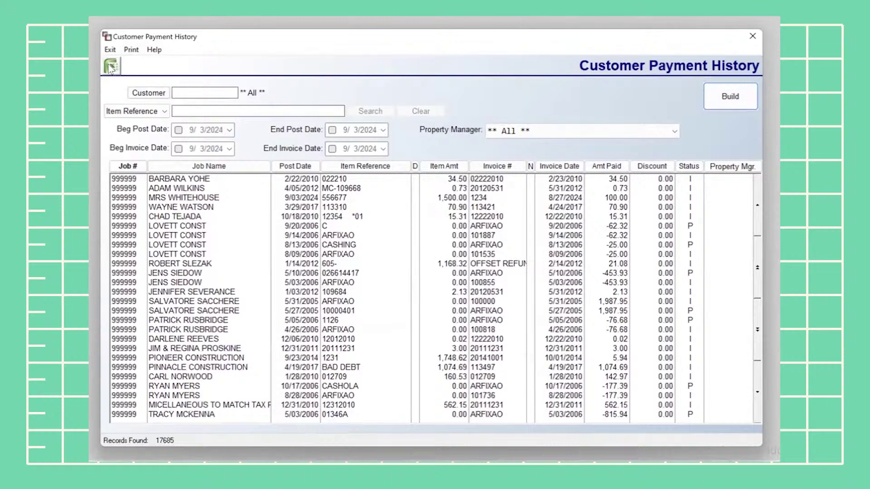
click(131, 51)
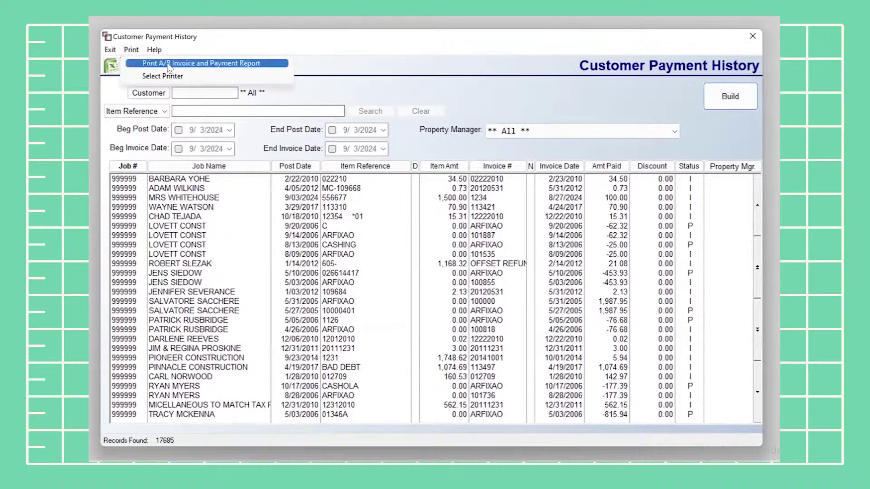
click(191, 64)
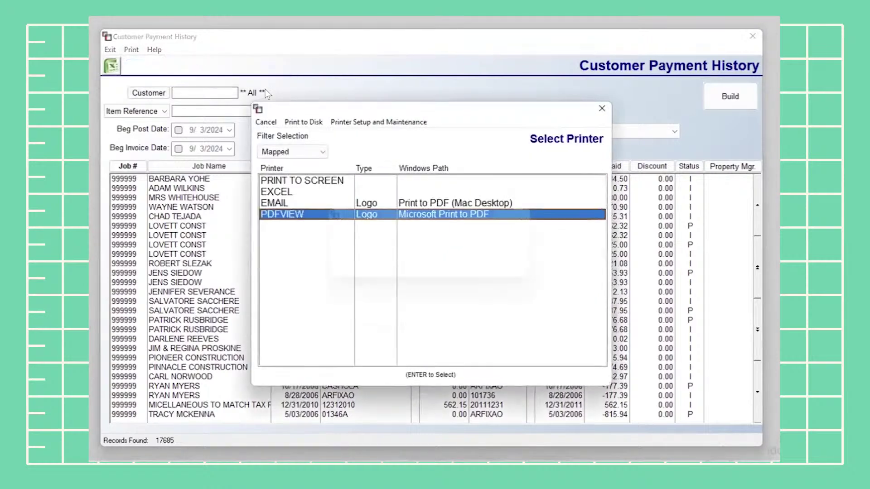
double_click(442, 215)
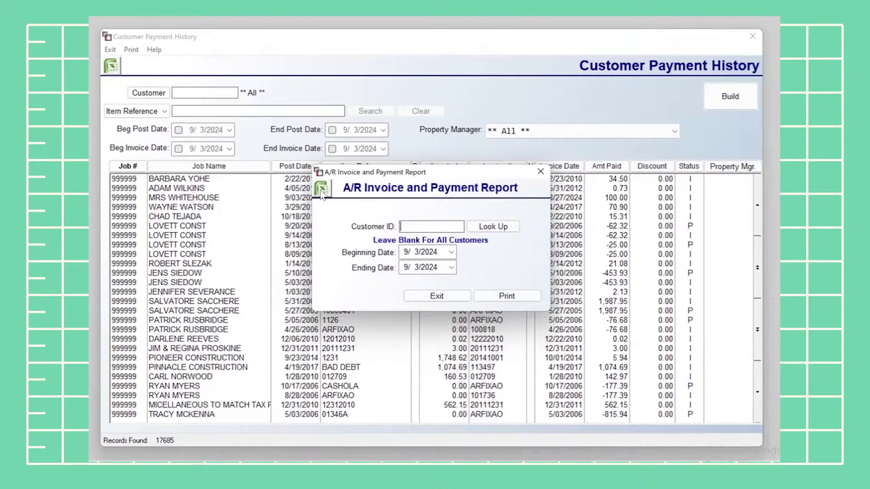
click(441, 294)
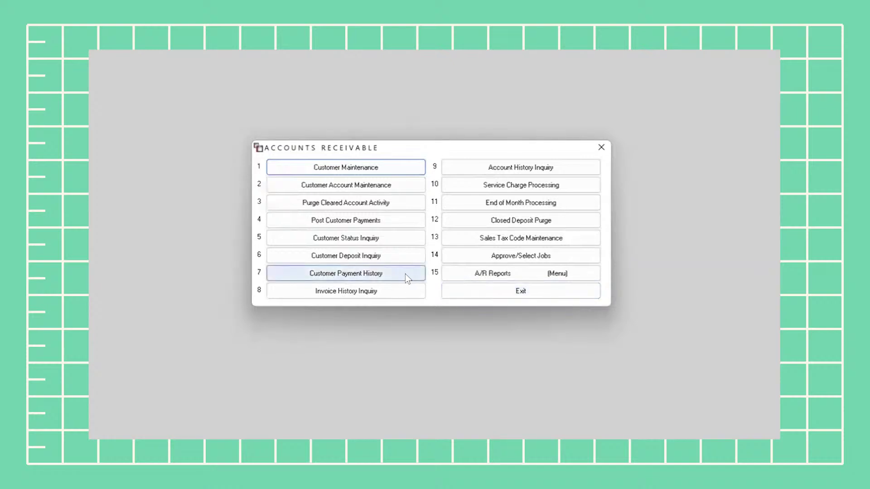
click(390, 275)
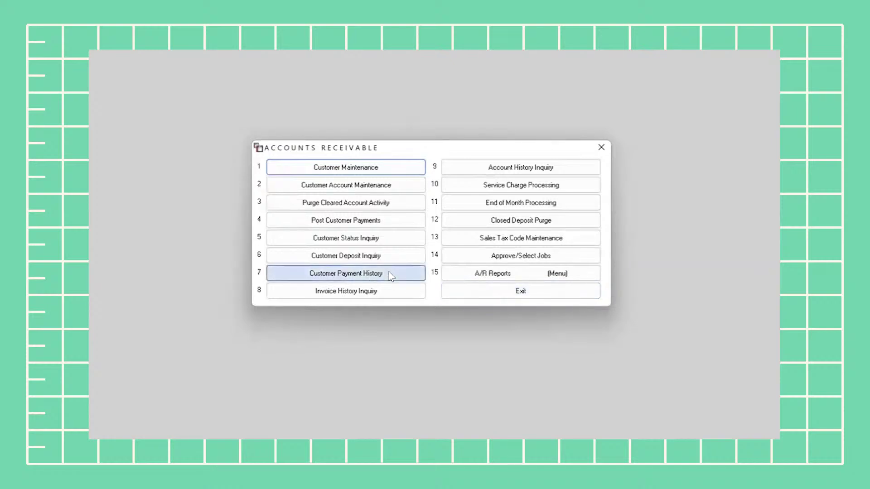